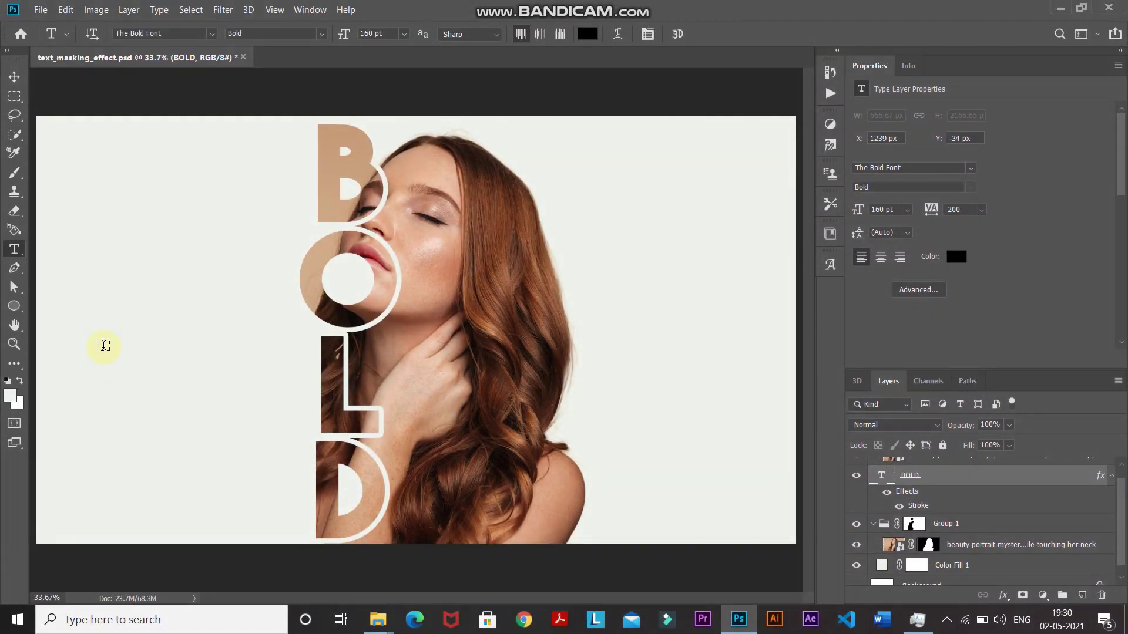
# - With the finished BOLD portrait design on screen, open the File menu
pyautogui.click(44, 8)
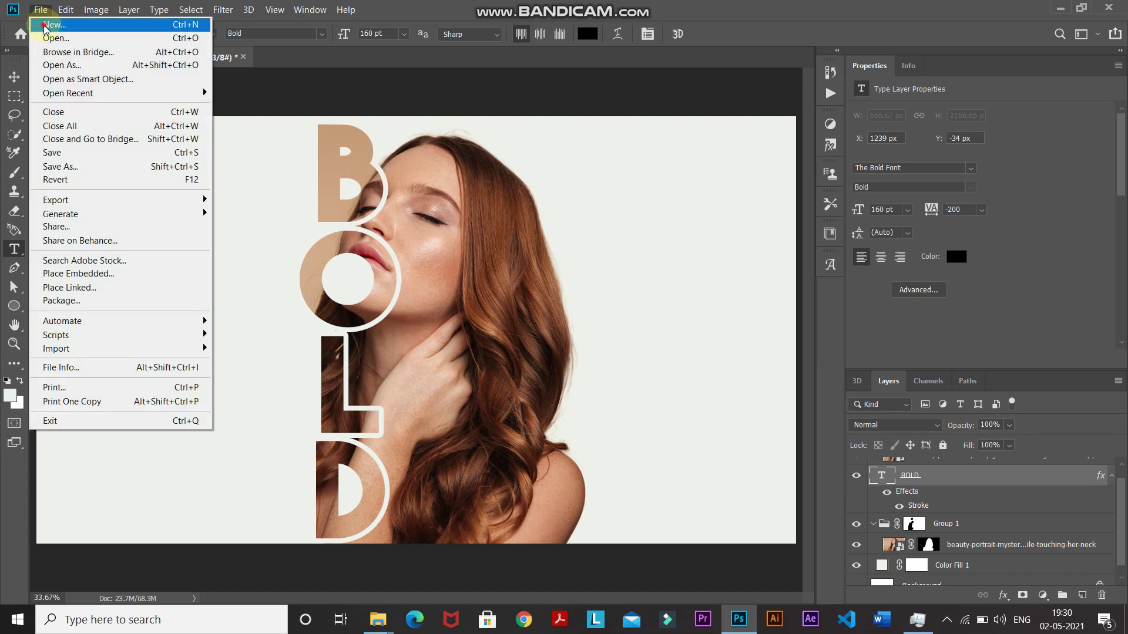
# - Create a new Untitled-1 document at 3840 × 2160 px, 300 pixels/inch, RGB 8 bit
pyautogui.click(46, 25)
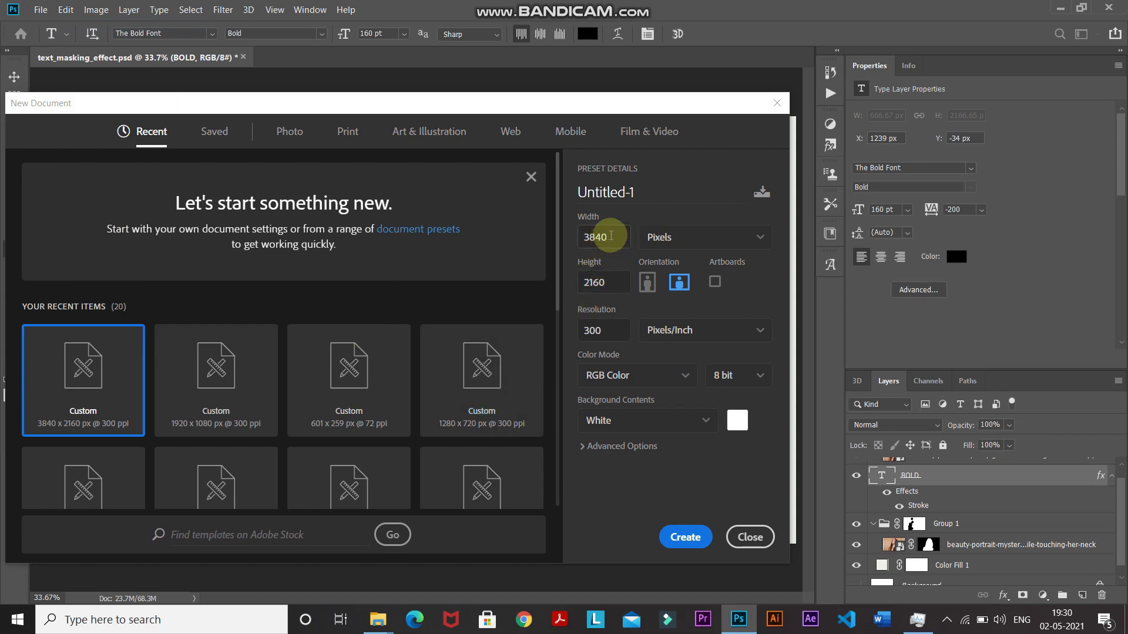
pyautogui.doubleClick(608, 240)
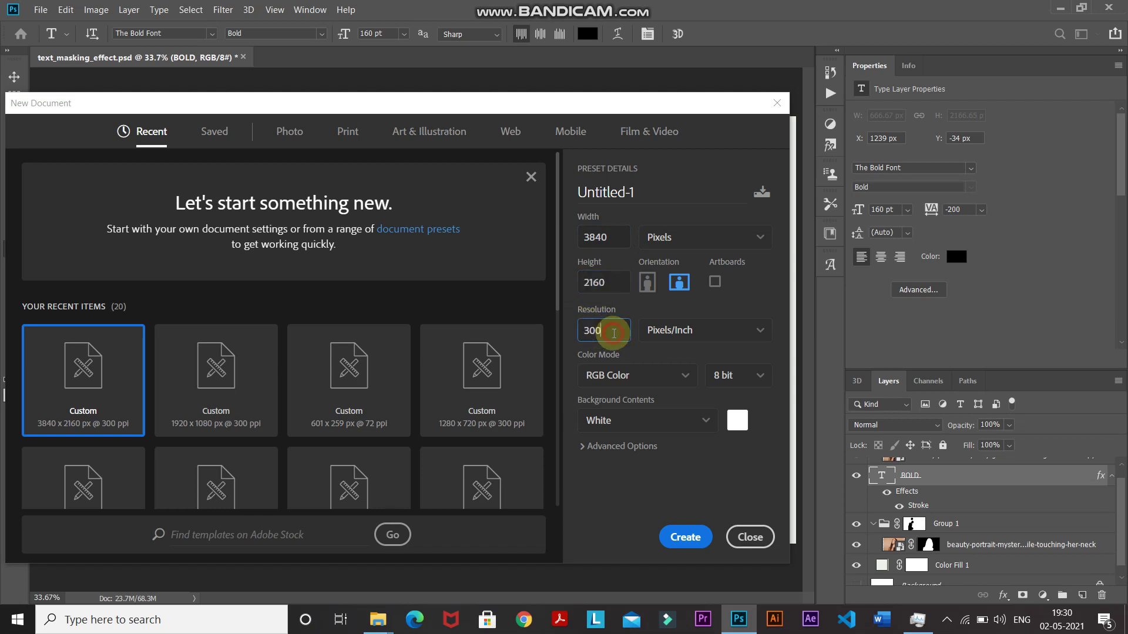
pyautogui.doubleClick(613, 333)
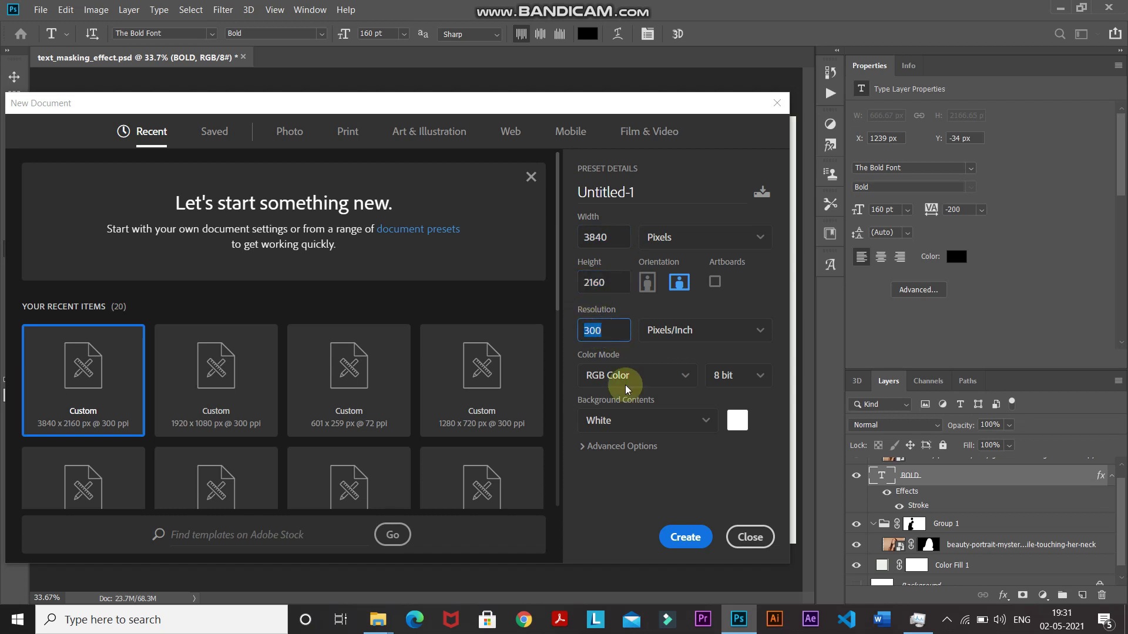
pyautogui.click(682, 537)
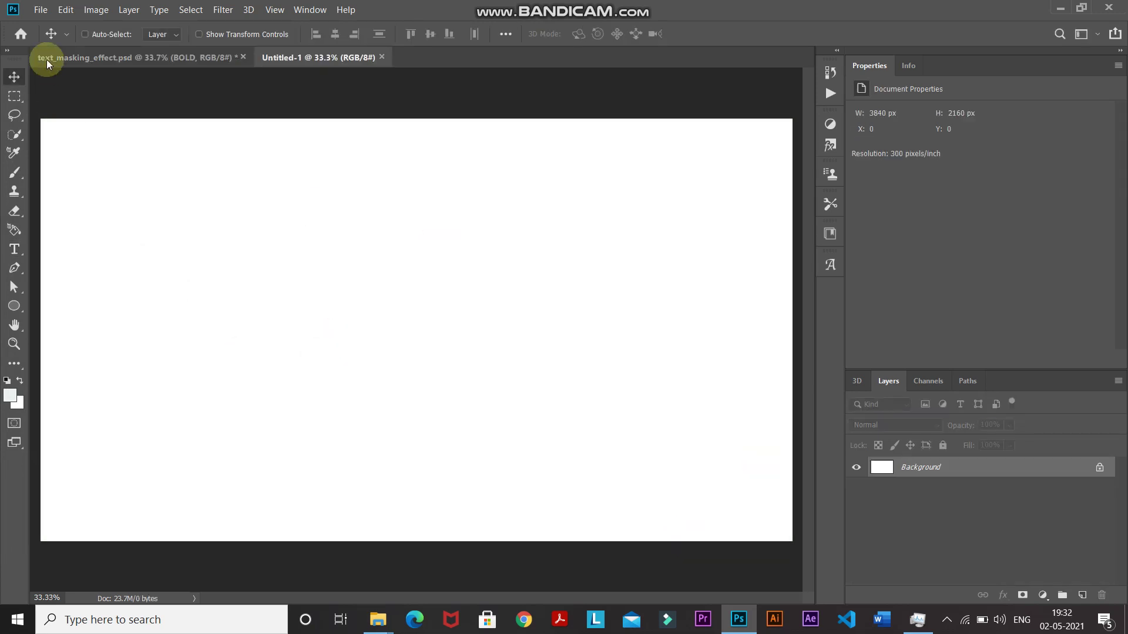
# - Place the red-haired portrait photo as an embedded object and enlarge it to nearly fill the canvas
pyautogui.click(41, 10)
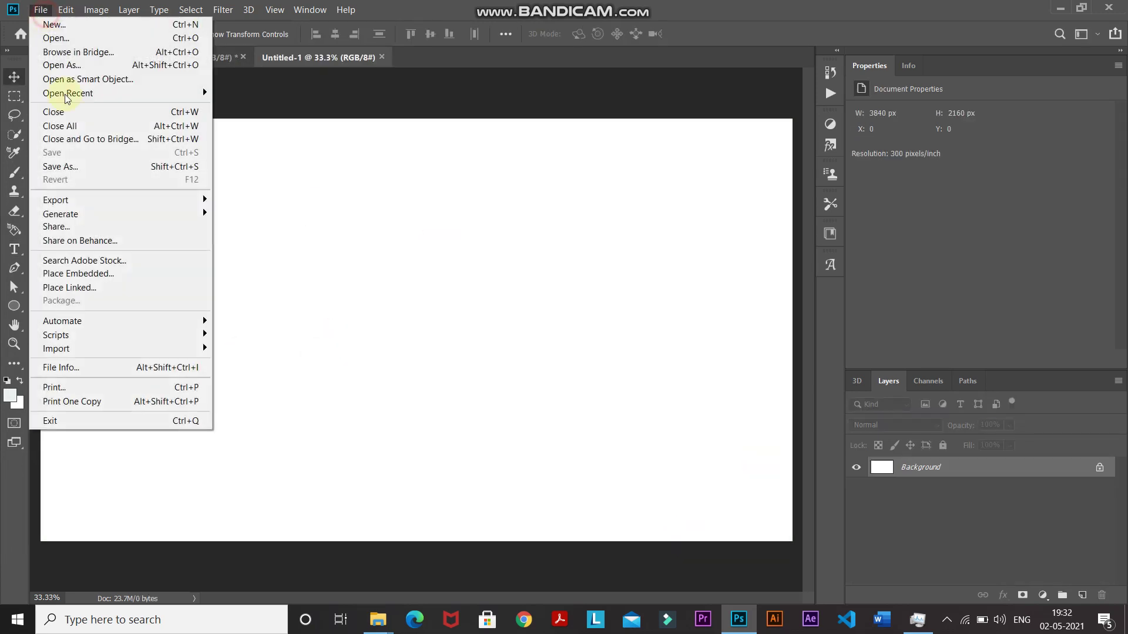
pyautogui.click(87, 273)
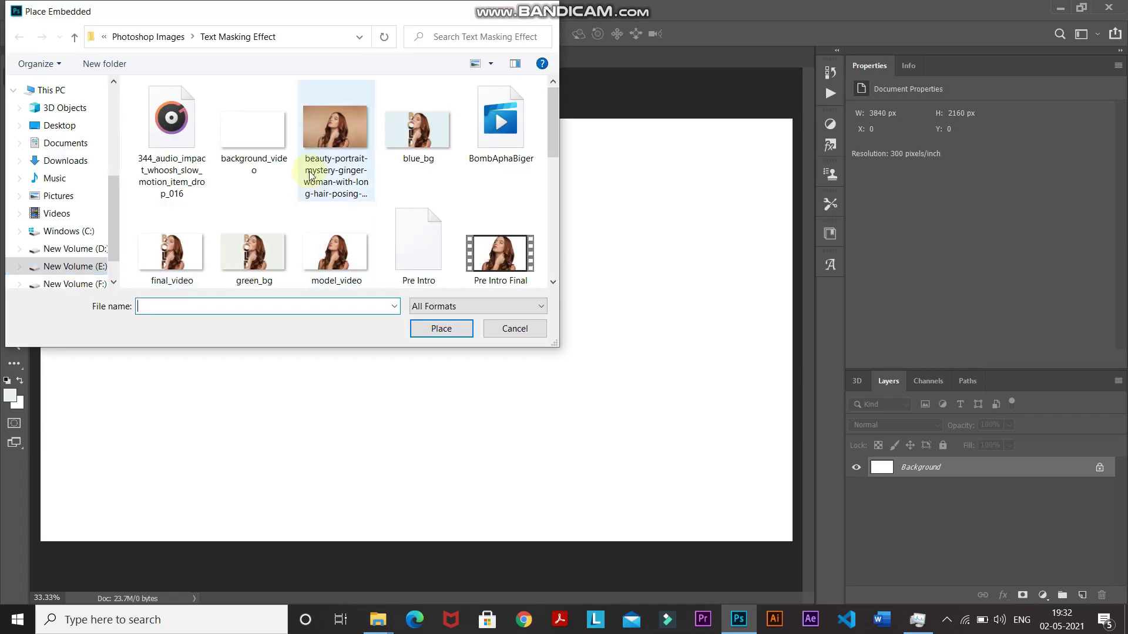
pyautogui.click(313, 157)
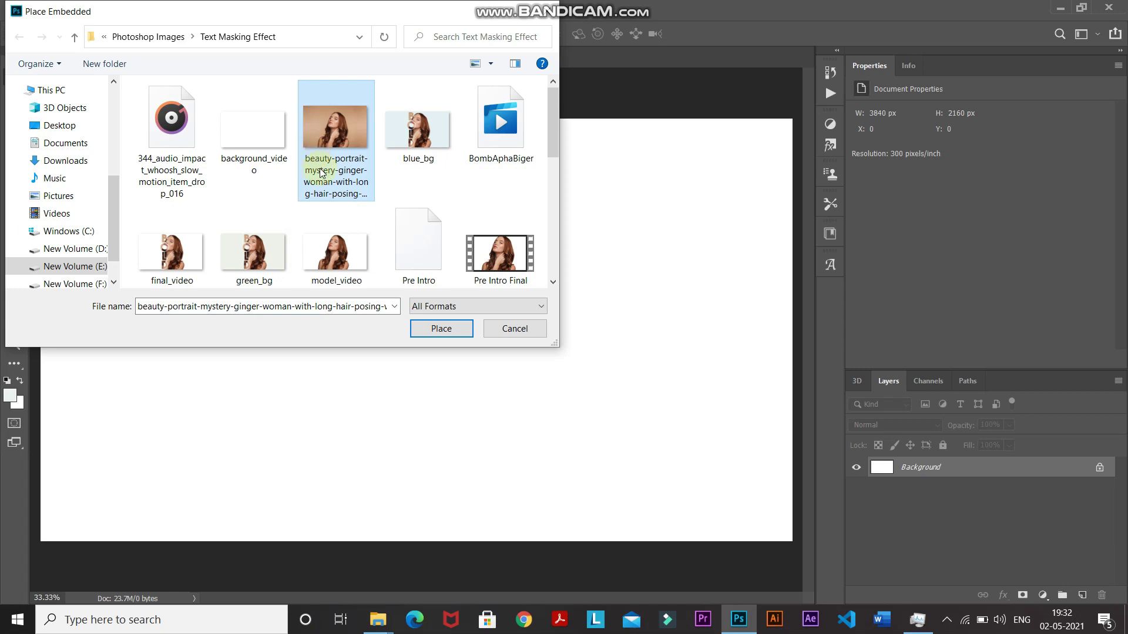
pyautogui.click(418, 328)
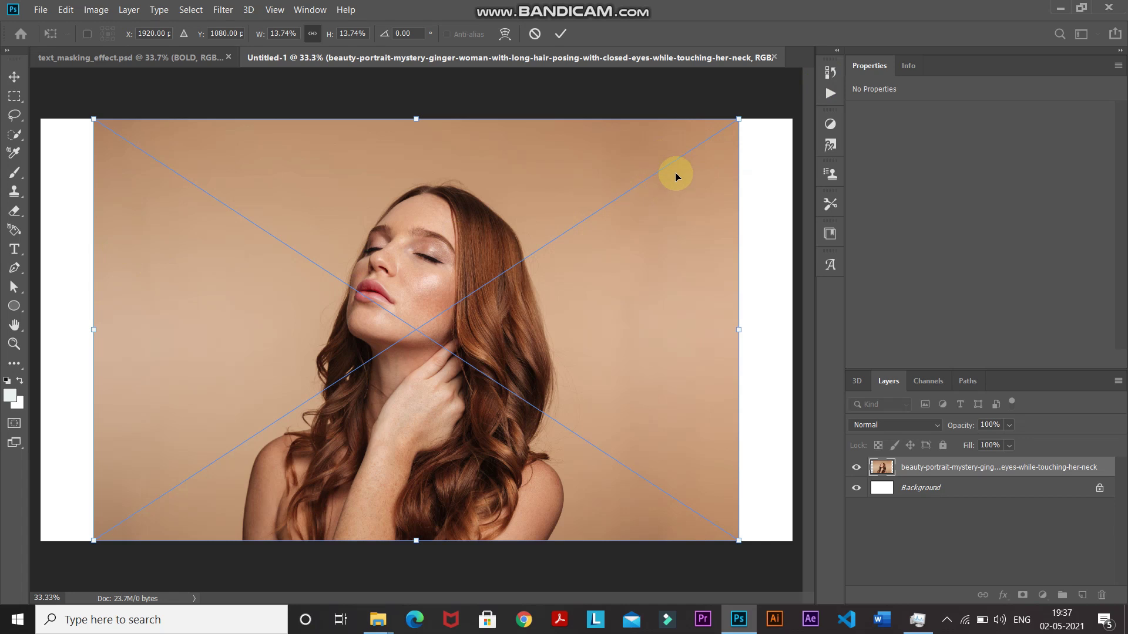
pyautogui.moveTo(738, 117); pyautogui.dragTo(768, 83)
pyautogui.moveTo(93, 103); pyautogui.dragTo(90, 73)
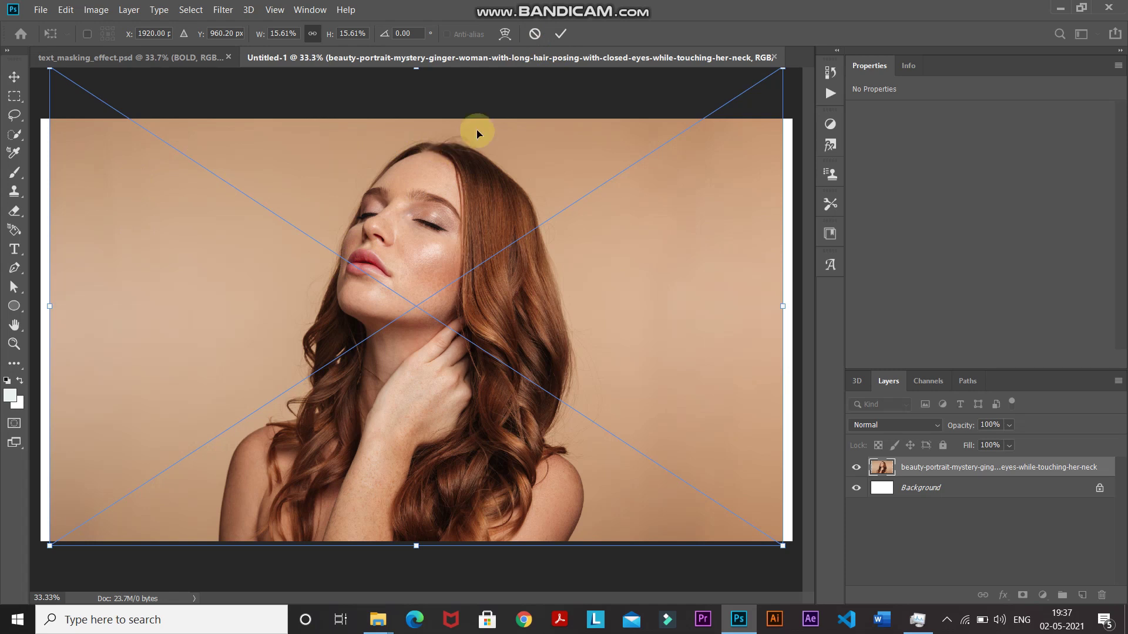
pyautogui.click(560, 36)
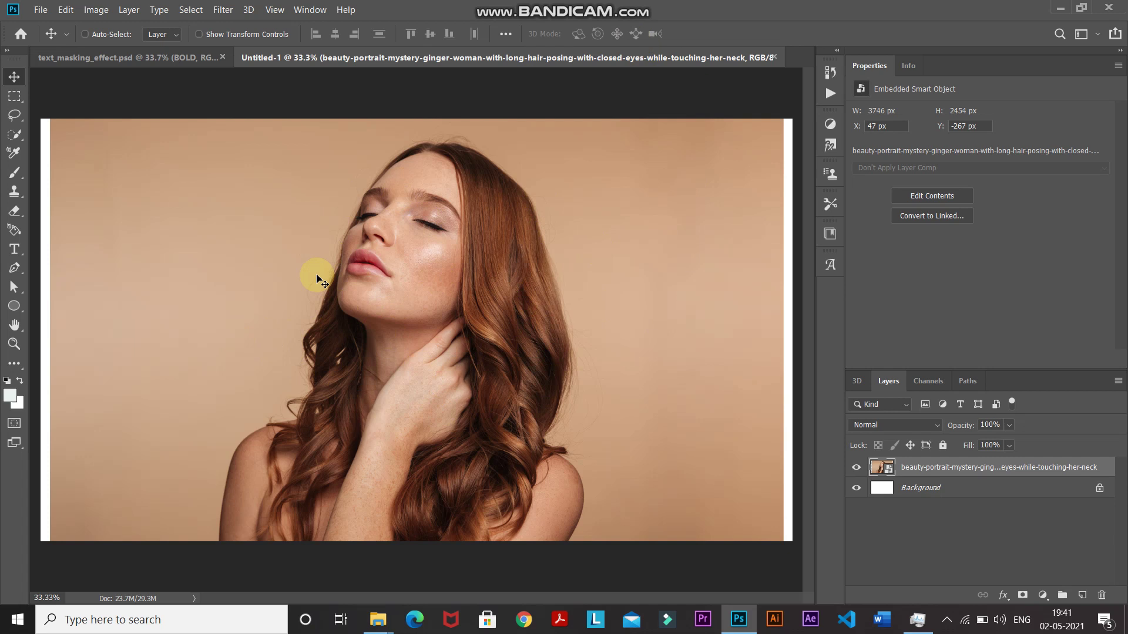
pyautogui.click(14, 136)
# - Quick-select the woman's face, hair and body, then open Select and Mask
pyautogui.click(80, 136)
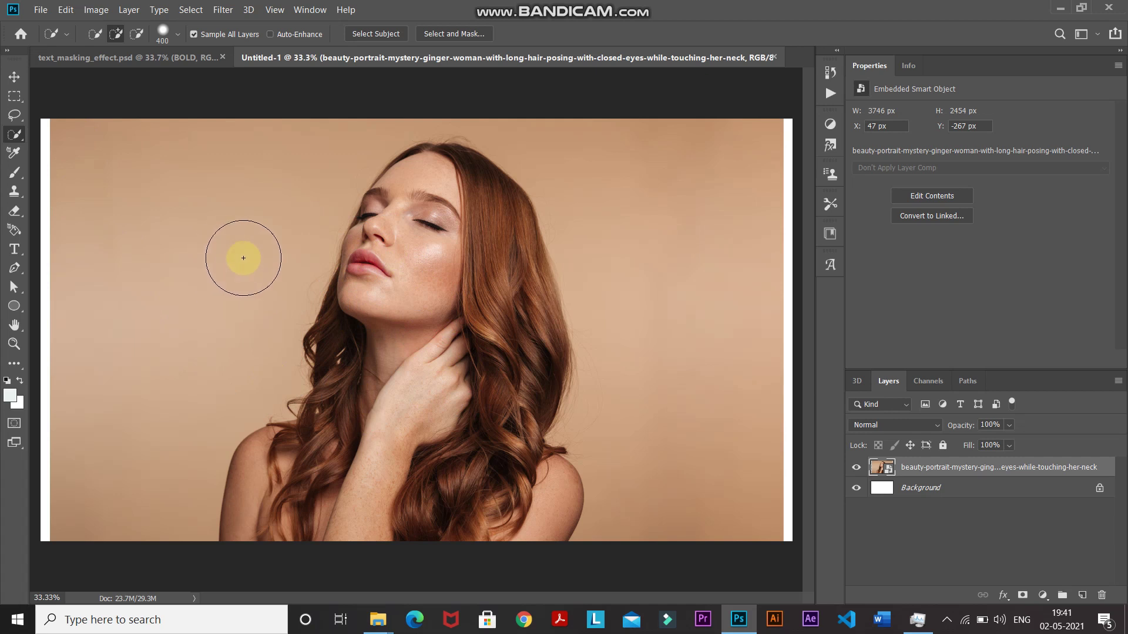
pyautogui.press(']')
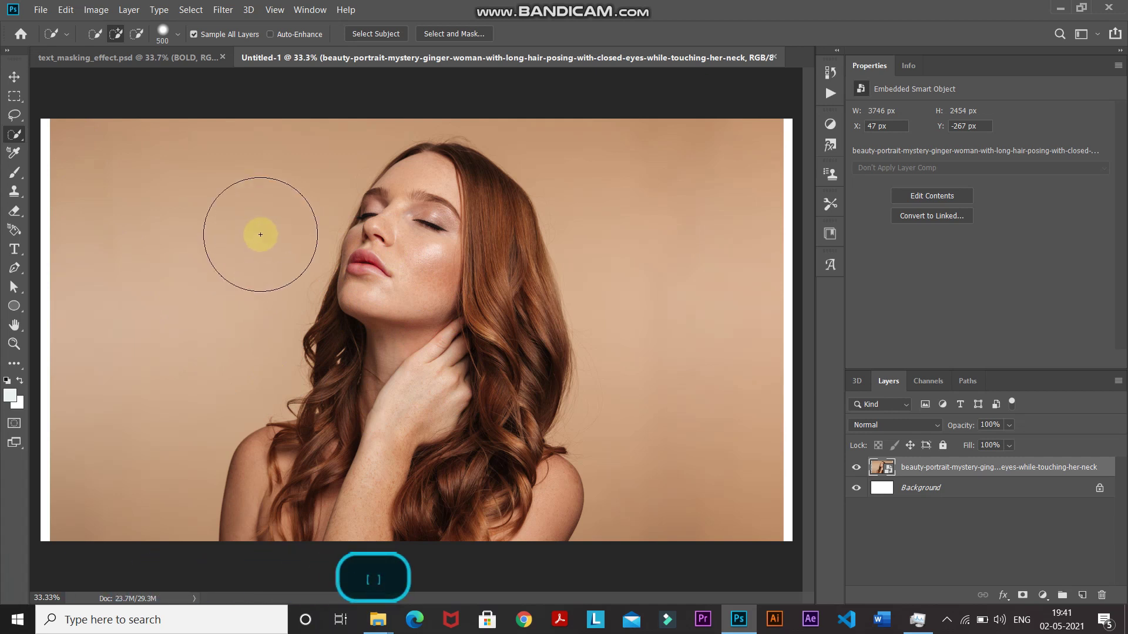
pyautogui.press('[')
pyautogui.press('[')
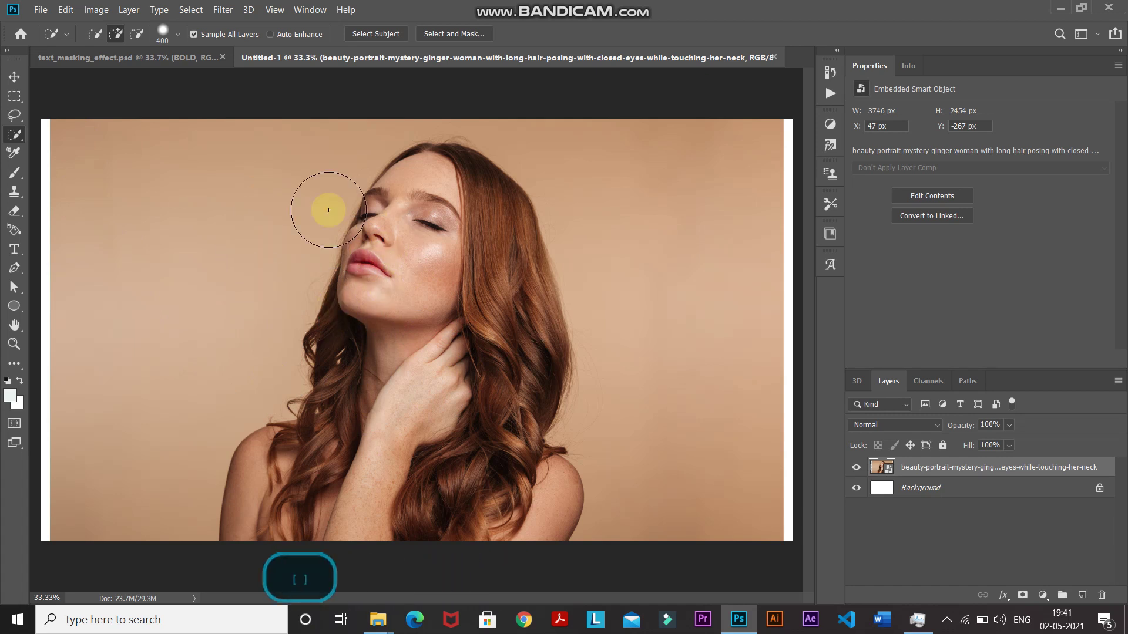
pyautogui.moveTo(405, 260)
pyautogui.mouseDown()
pyautogui.moveTo(415, 198)
pyautogui.moveTo(397, 252)
pyautogui.moveTo(461, 453)
pyautogui.moveTo(371, 346)
pyautogui.mouseUp()
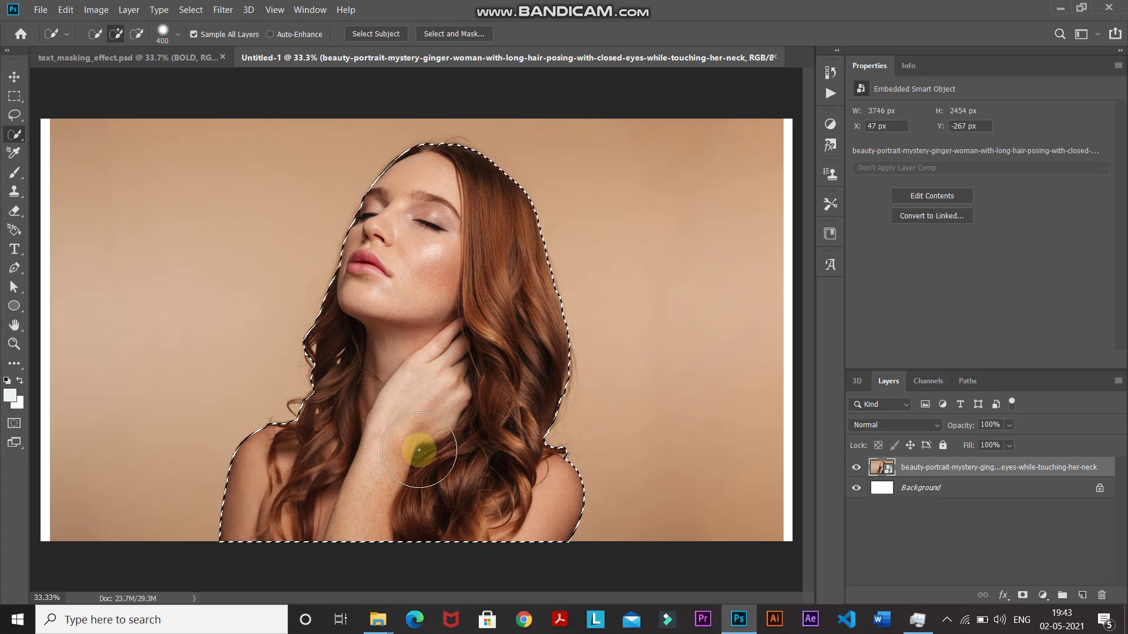
pyautogui.click(435, 34)
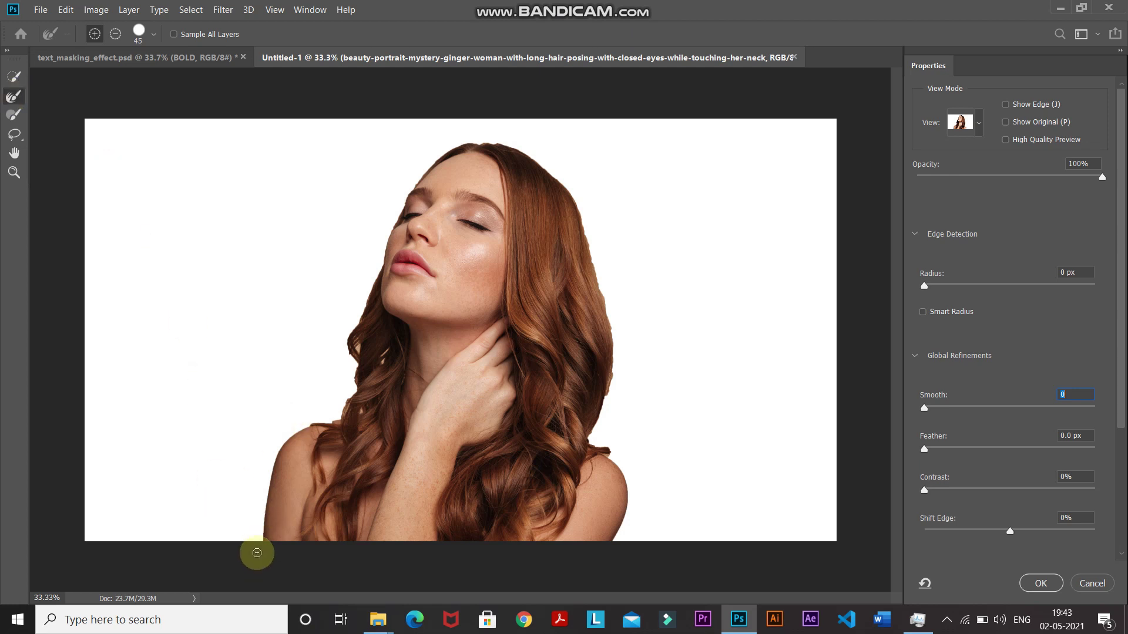
# - Refine the hair edges on both sides with the Refine Edge Brush, previewing on white
pyautogui.moveTo(259, 541)
pyautogui.mouseDown()
pyautogui.moveTo(267, 507)
pyautogui.moveTo(323, 420)
pyautogui.moveTo(351, 390)
pyautogui.moveTo(363, 412)
pyautogui.moveTo(382, 367)
pyautogui.moveTo(354, 375)
pyautogui.moveTo(361, 397)
pyautogui.moveTo(364, 309)
pyautogui.moveTo(403, 202)
pyautogui.moveTo(481, 140)
pyautogui.moveTo(537, 158)
pyautogui.moveTo(600, 279)
pyautogui.moveTo(574, 203)
pyautogui.moveTo(610, 320)
pyautogui.moveTo(605, 428)
pyautogui.moveTo(582, 443)
pyautogui.moveTo(613, 388)
pyautogui.moveTo(614, 333)
pyautogui.moveTo(571, 199)
pyautogui.moveTo(615, 375)
pyautogui.moveTo(621, 360)
pyautogui.moveTo(599, 469)
pyautogui.moveTo(605, 416)
pyautogui.mouseUp()
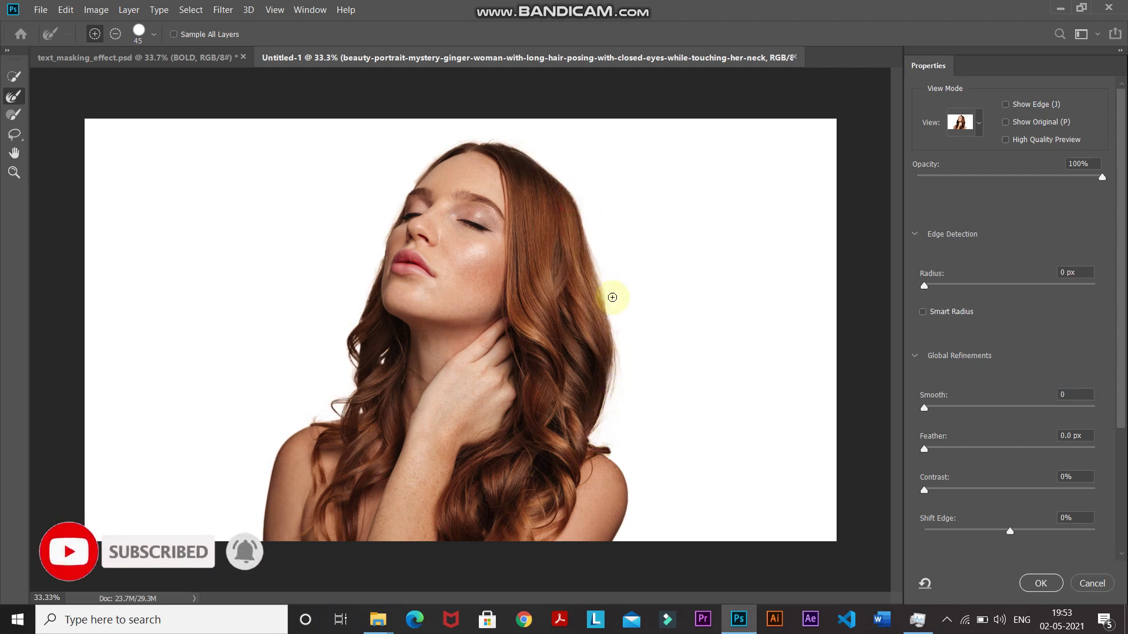
pyautogui.moveTo(612, 297)
pyautogui.mouseDown()
pyautogui.moveTo(569, 300)
pyautogui.moveTo(588, 375)
pyautogui.moveTo(618, 368)
pyautogui.moveTo(648, 307)
pyautogui.mouseUp()
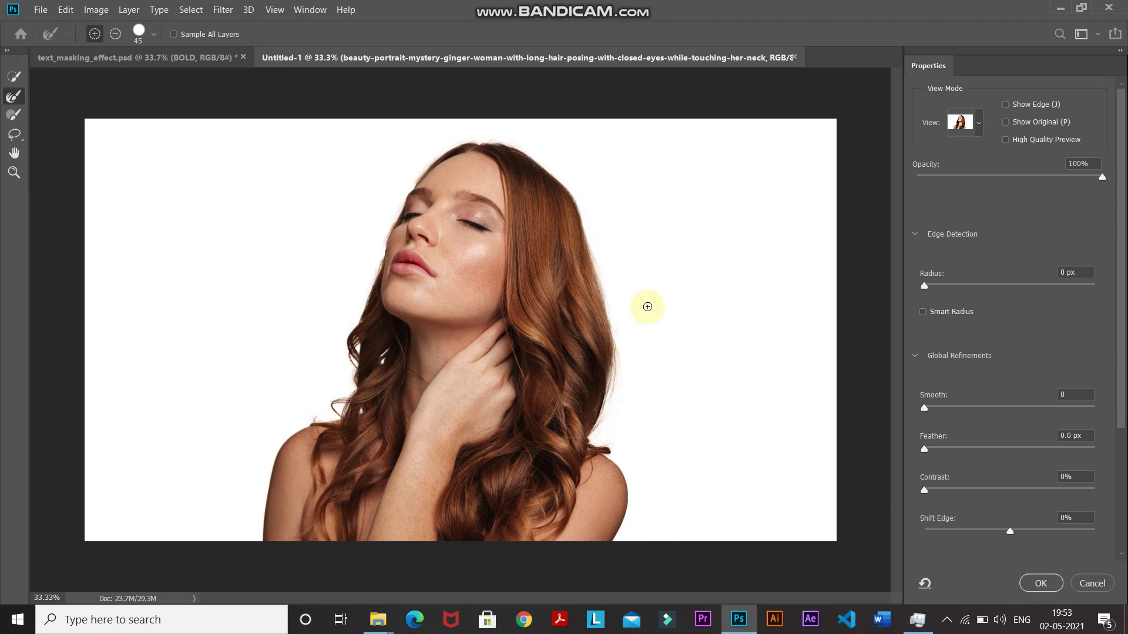
pyautogui.click(981, 124)
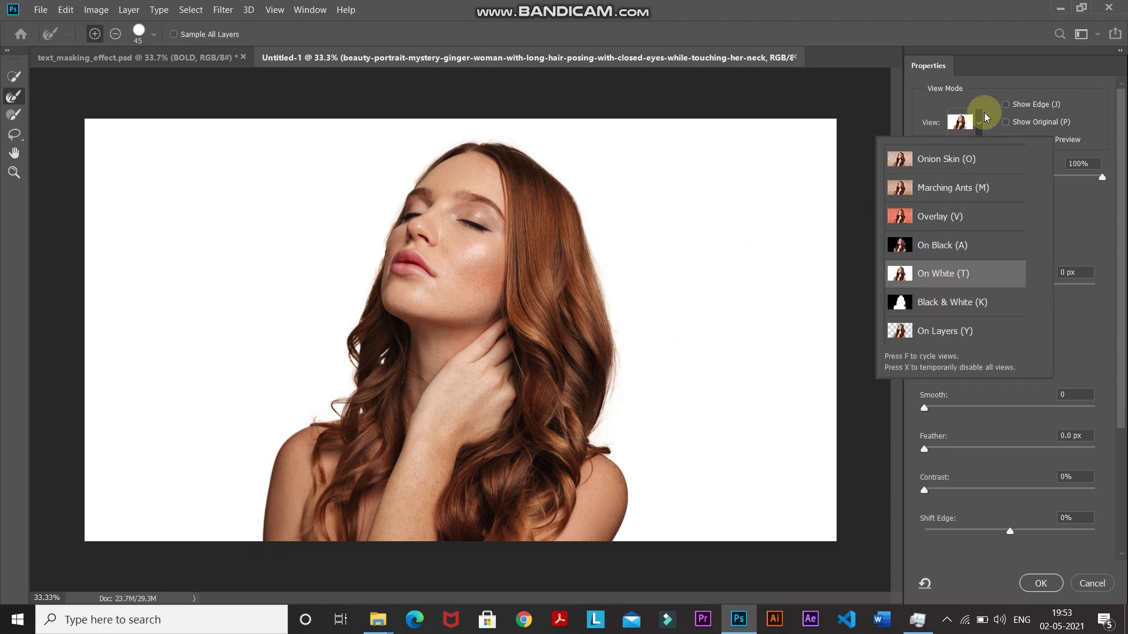
pyautogui.click(982, 123)
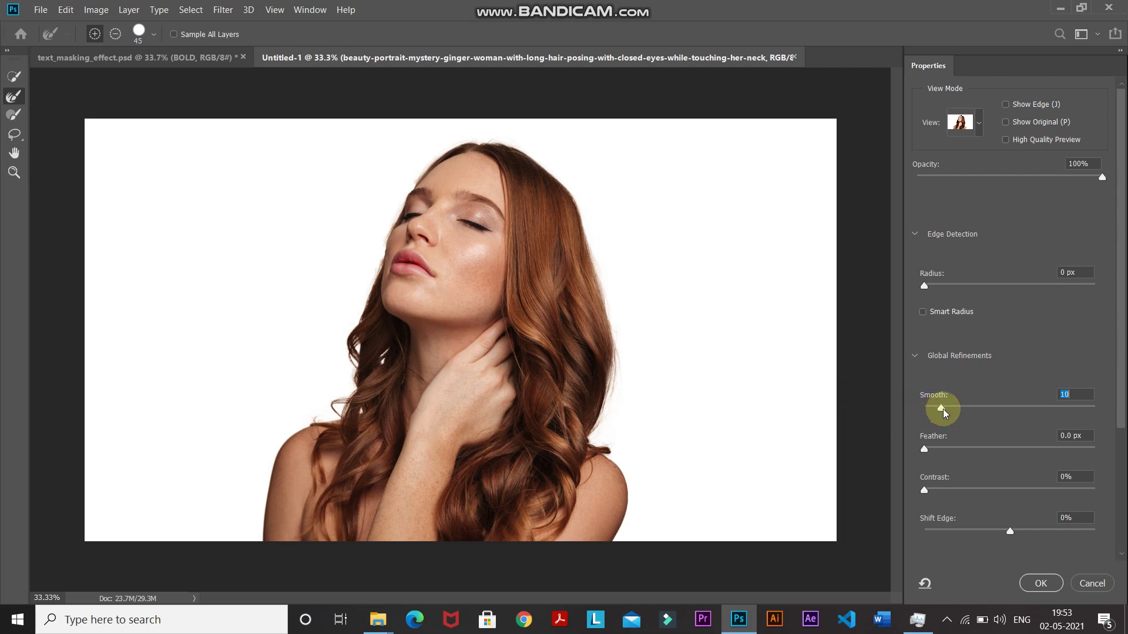
# - Set edge Smooth to 12, accept the selection, and add a layer mask hiding the backdrop
pyautogui.moveTo(947, 413); pyautogui.dragTo(944, 410)
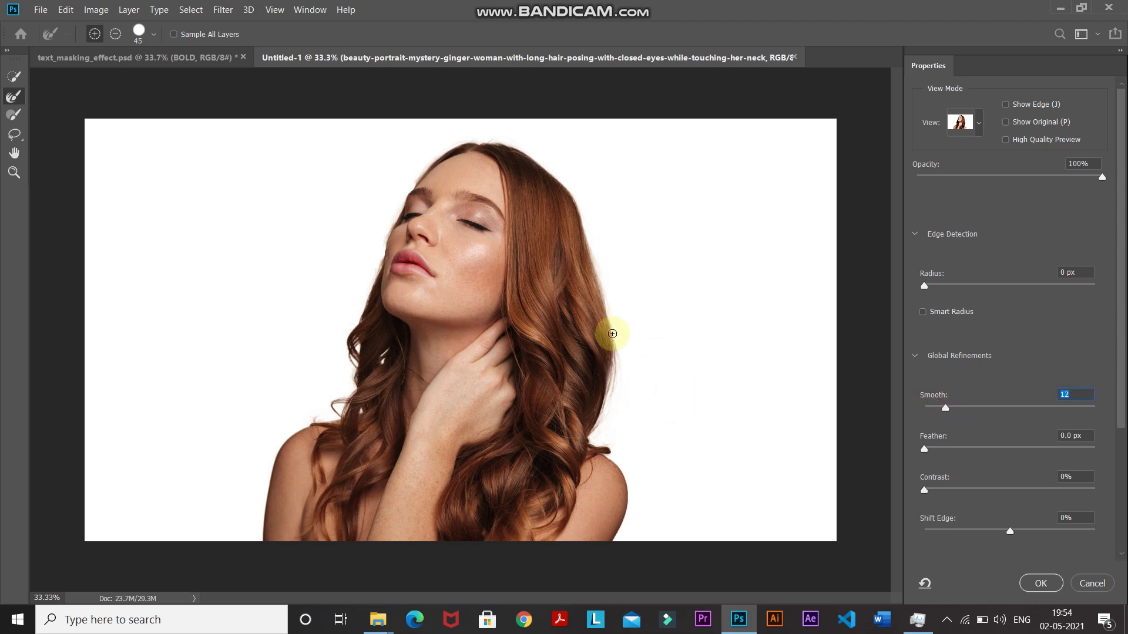
pyautogui.click(1041, 585)
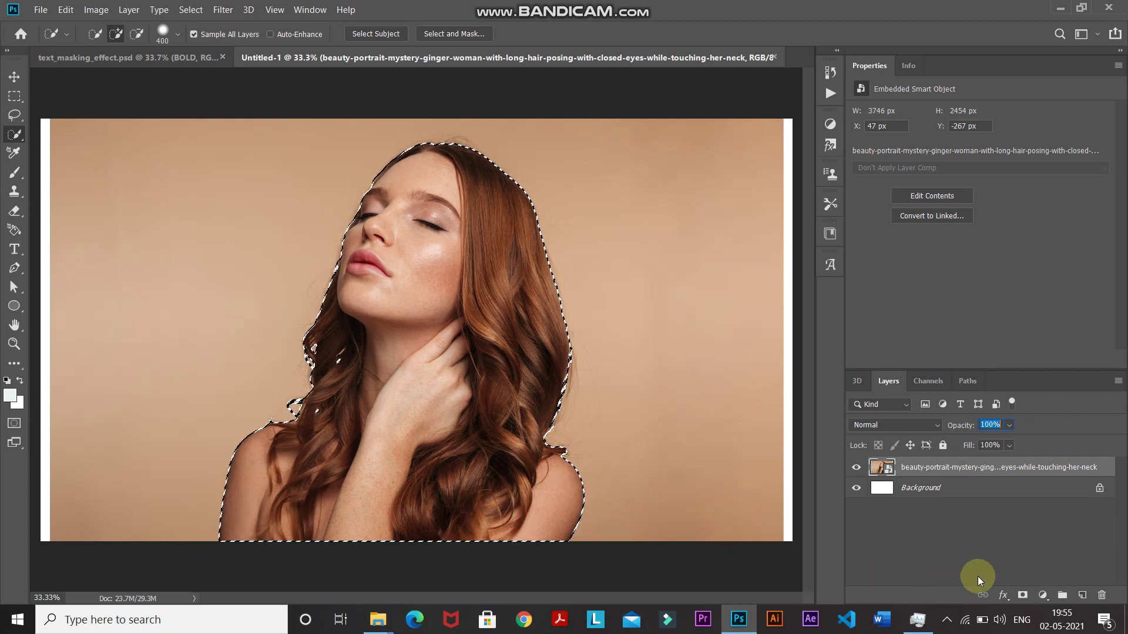
pyautogui.click(1020, 594)
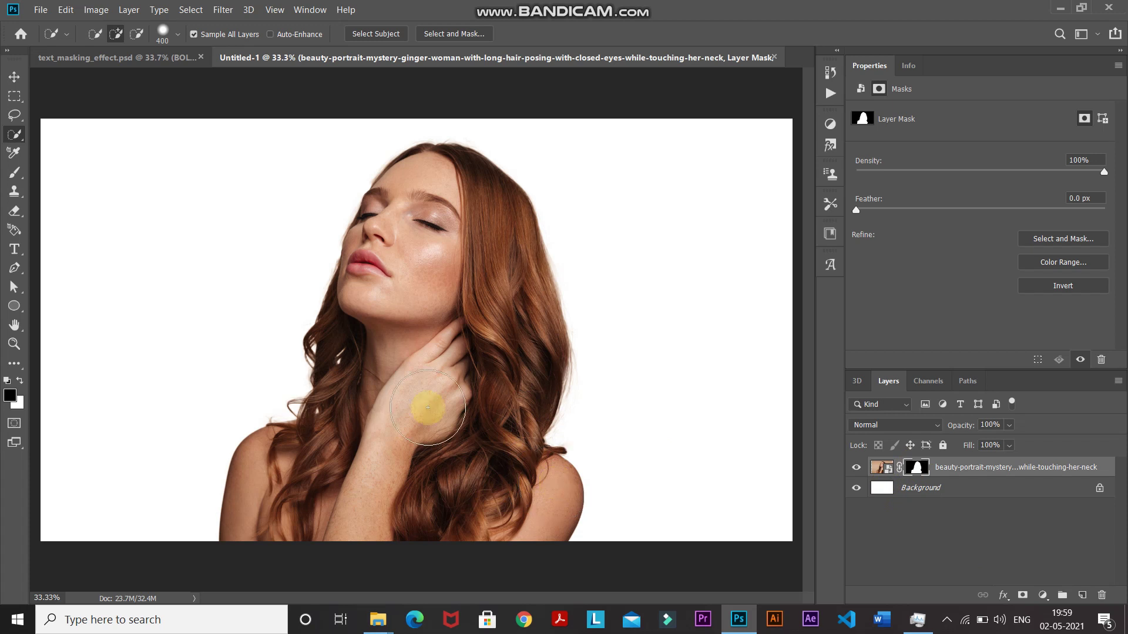
pyautogui.rightClick(15, 249)
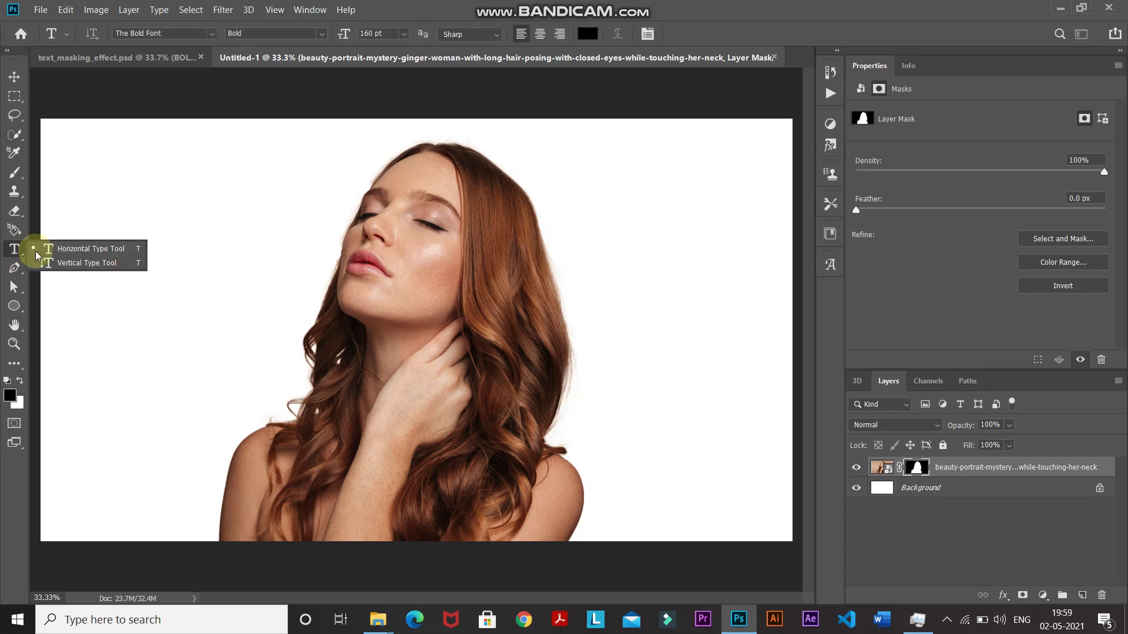
# - Choose the Vertical Type tool with The Bold Font Bold in black (000000)
pyautogui.click(50, 260)
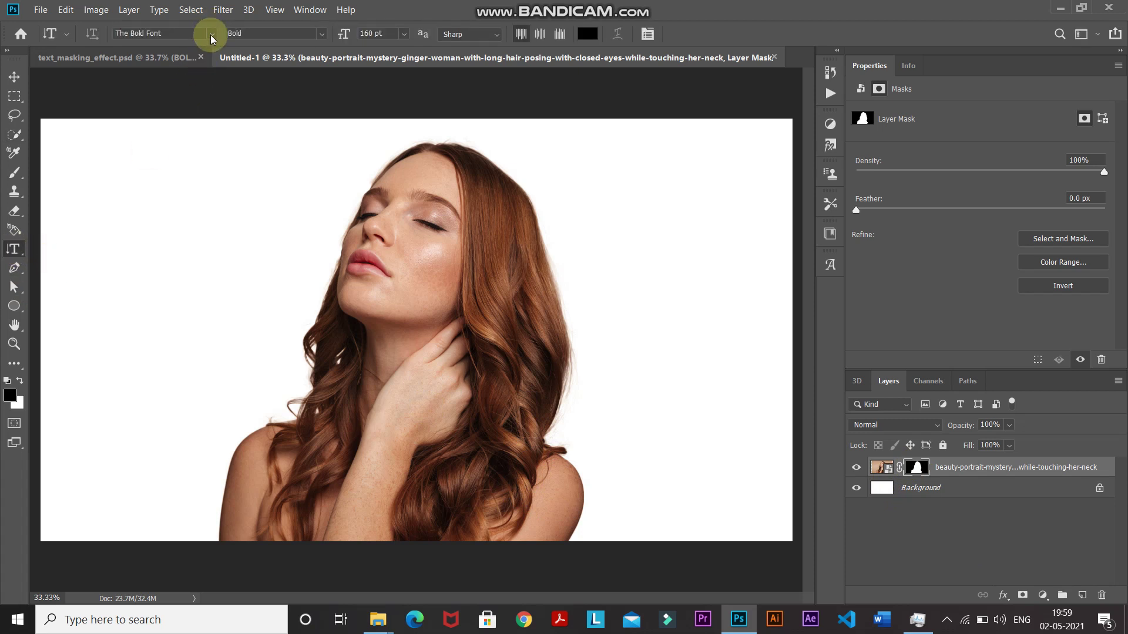
pyautogui.click(211, 35)
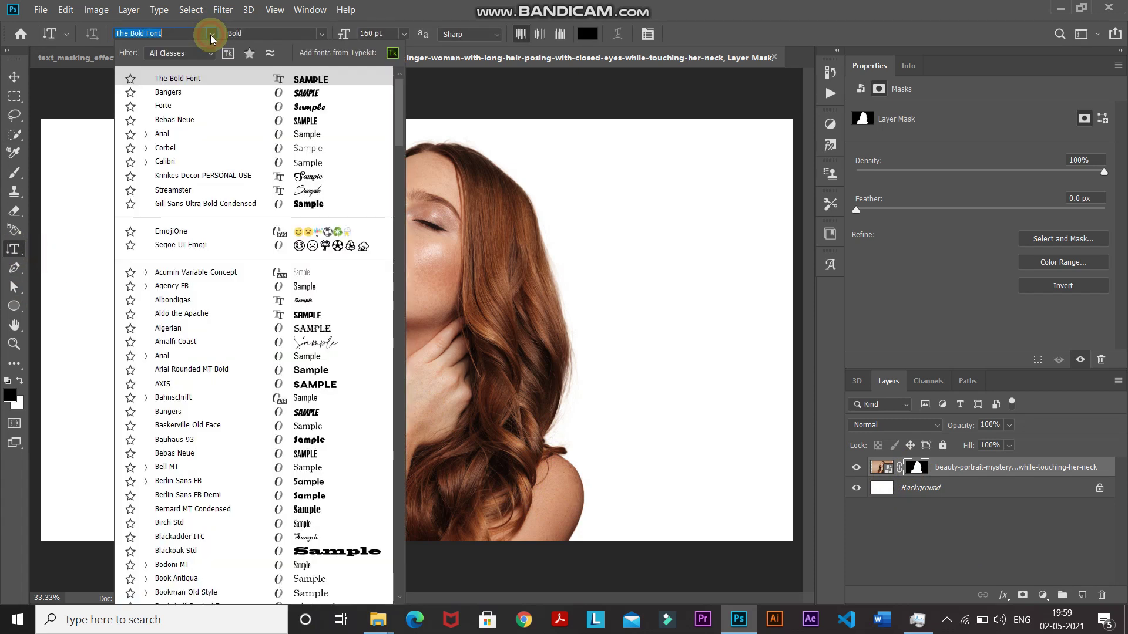
pyautogui.click(195, 85)
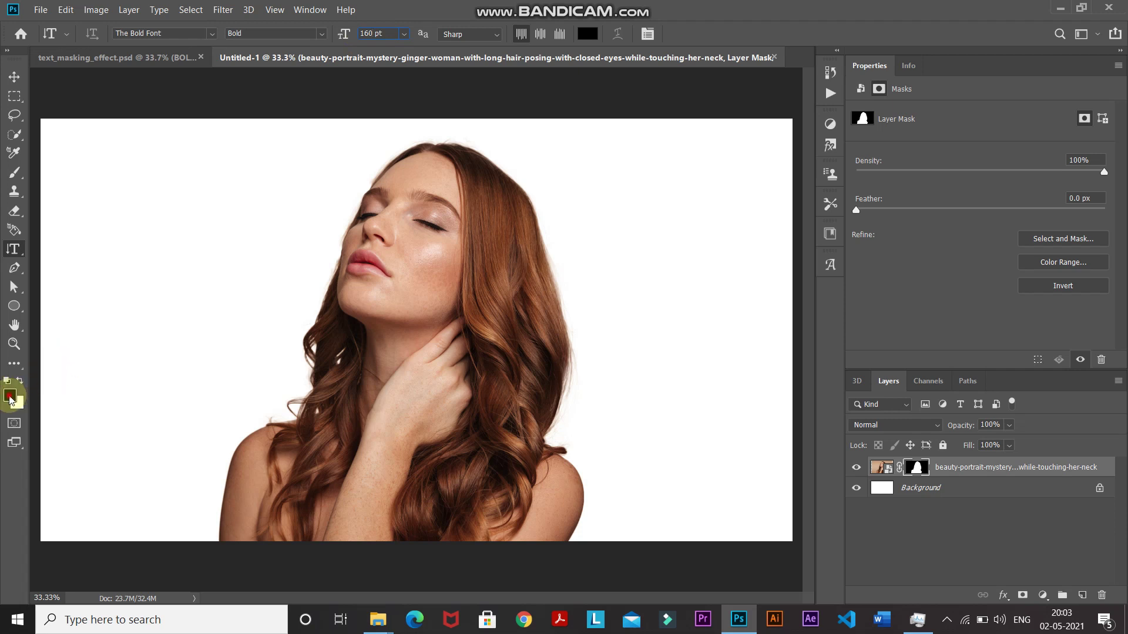
pyautogui.click(10, 397)
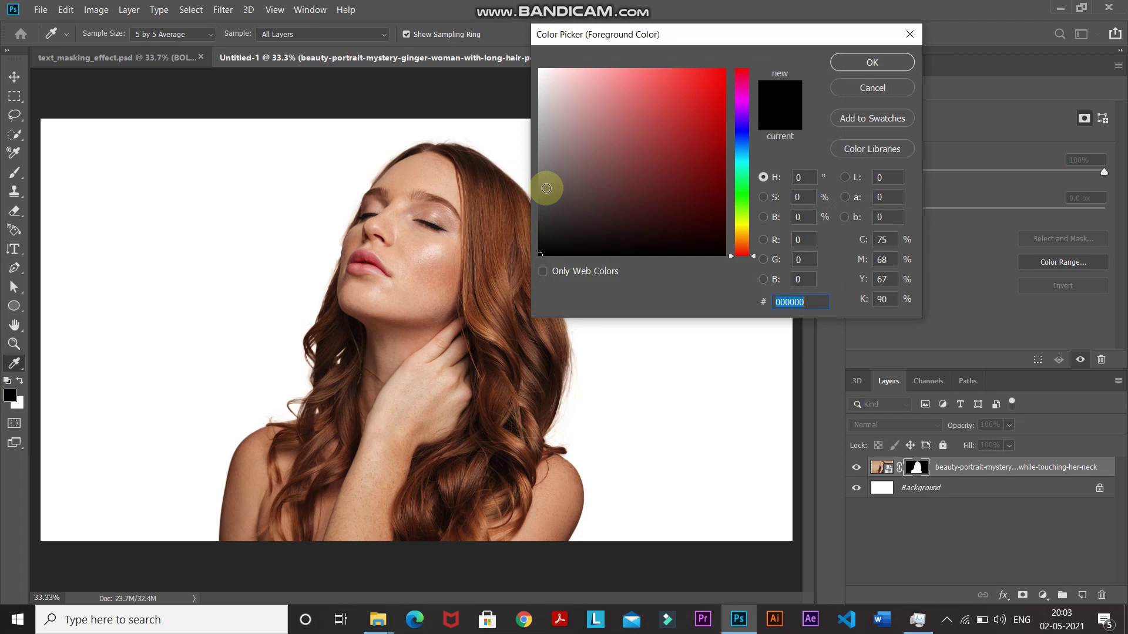
pyautogui.click(865, 58)
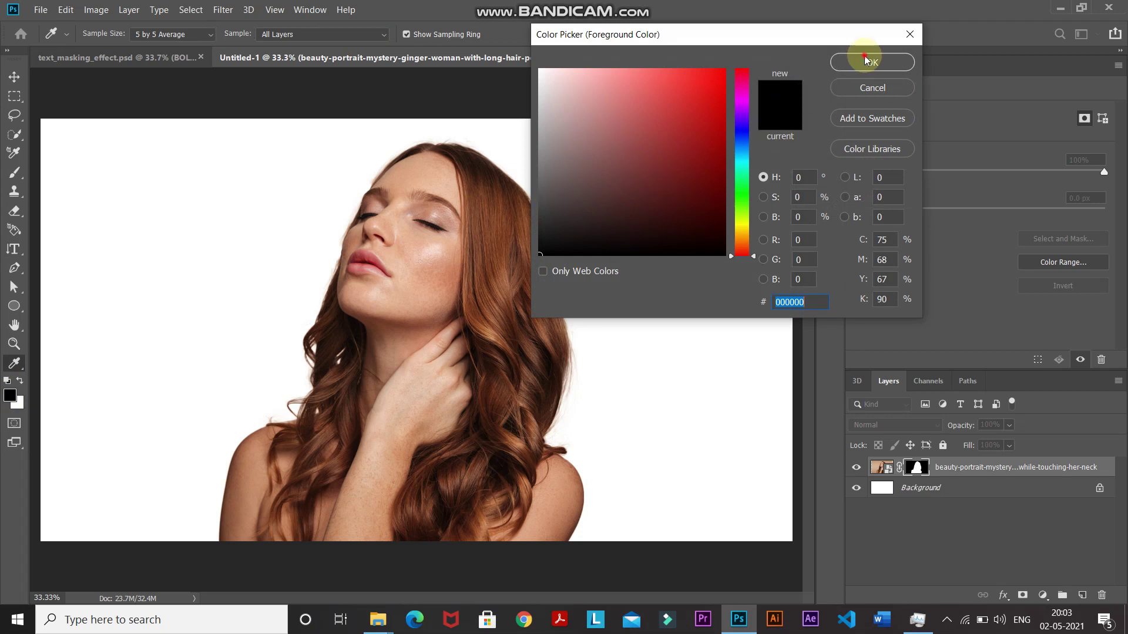
# - Set the character tracking to -200 in the Character panel
pyautogui.click(648, 34)
pyautogui.click(858, 87)
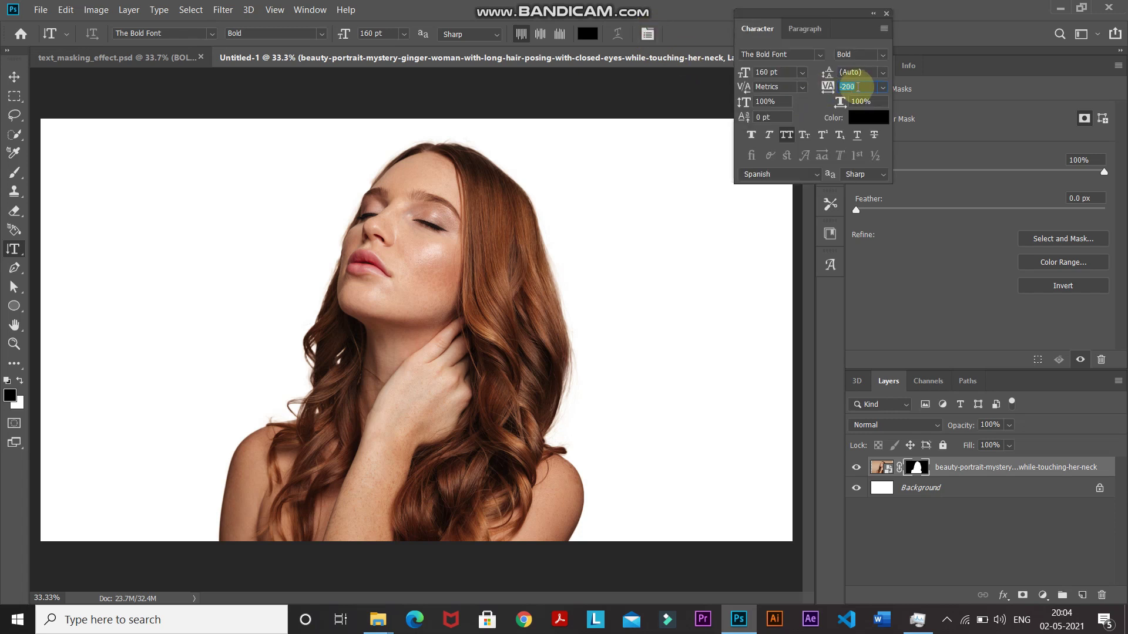
pyautogui.click(859, 87)
pyautogui.click(886, 14)
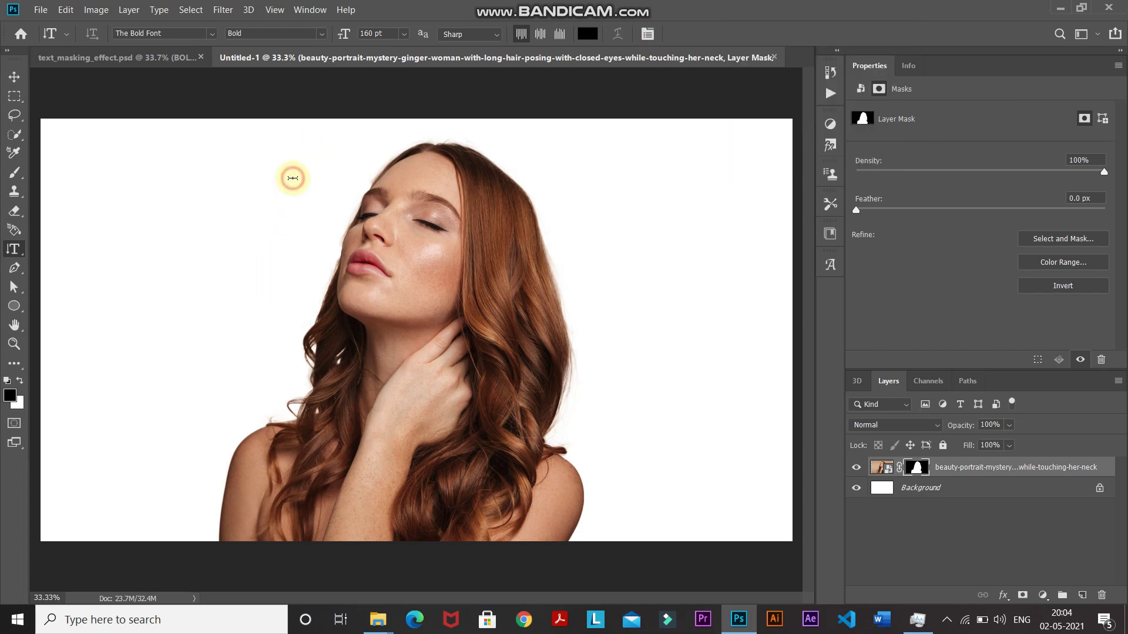
# - Type the vertical word BOLD beside her face and commit it
pyautogui.click(293, 176)
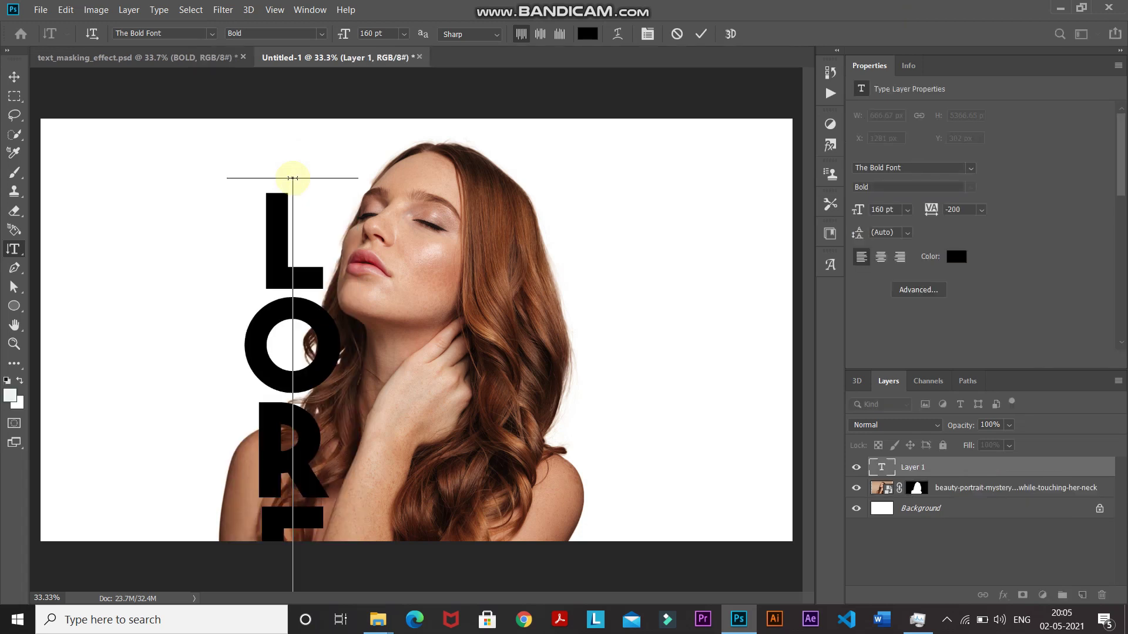
pyautogui.press('BackSpace')
pyautogui.write('BOLD')
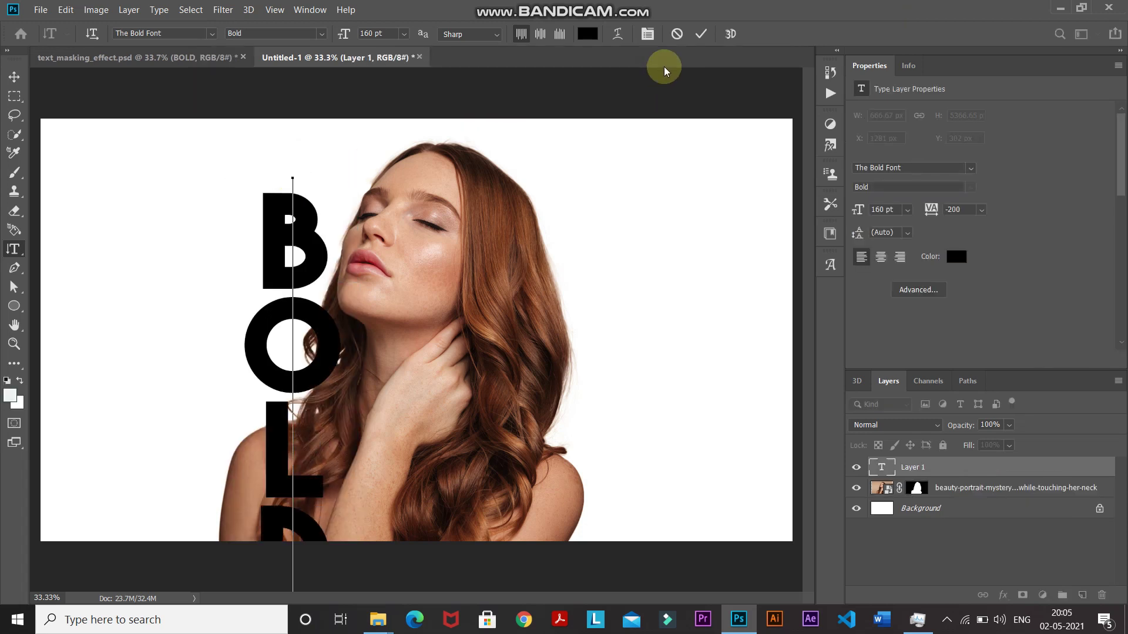
pyautogui.click(698, 37)
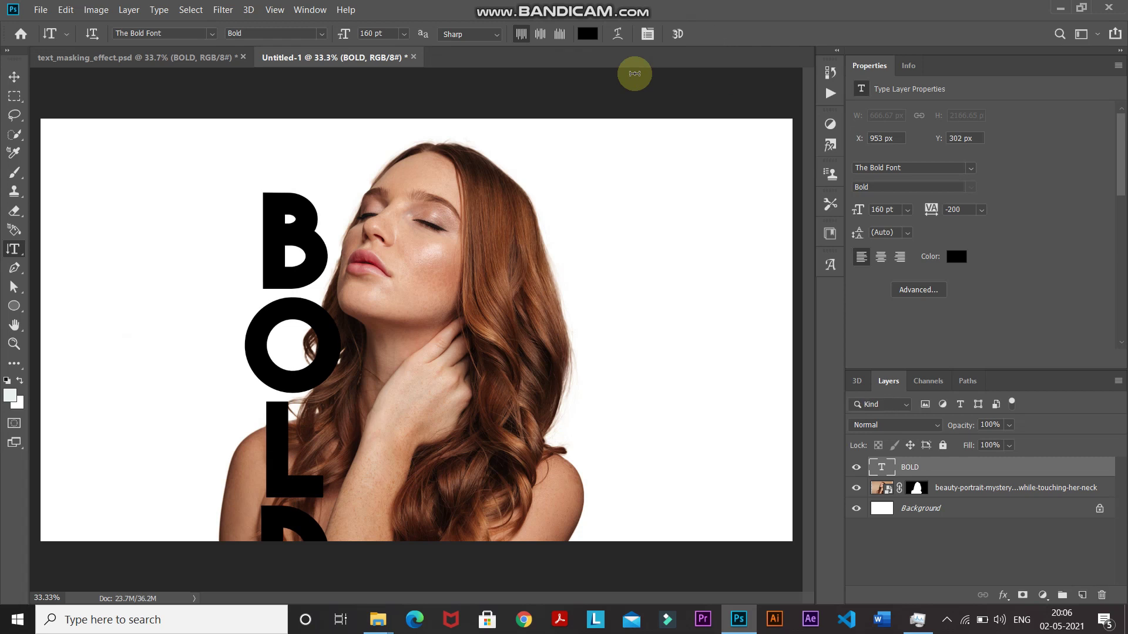
# - Move the BOLD text up and right so it runs over her face and neck
pyautogui.click(14, 78)
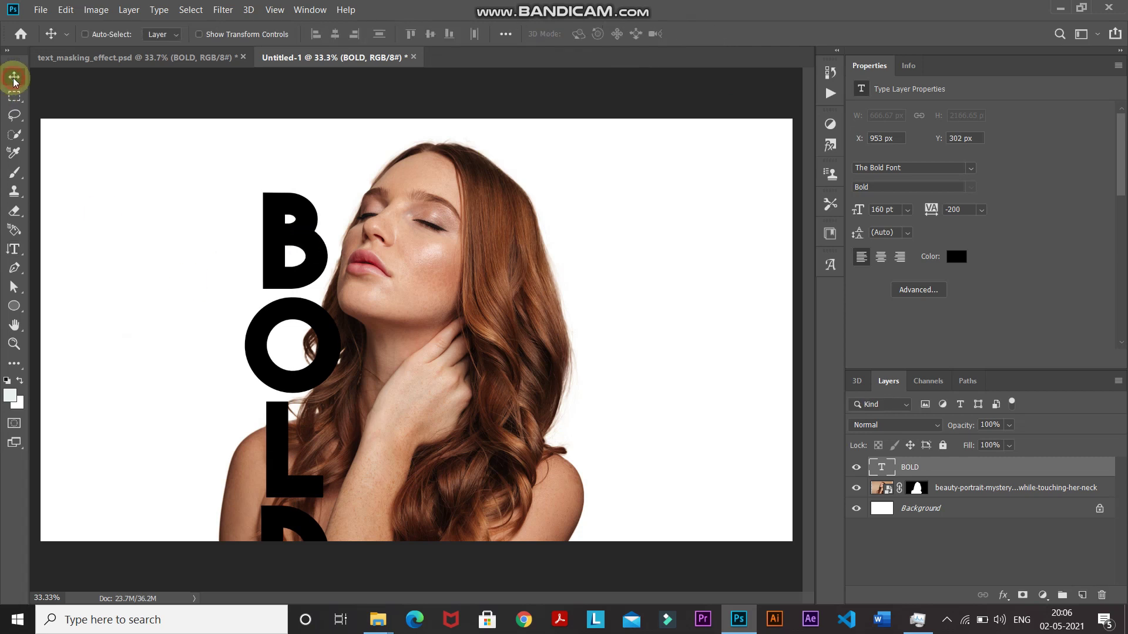
pyautogui.moveTo(282, 340); pyautogui.dragTo(321, 268)
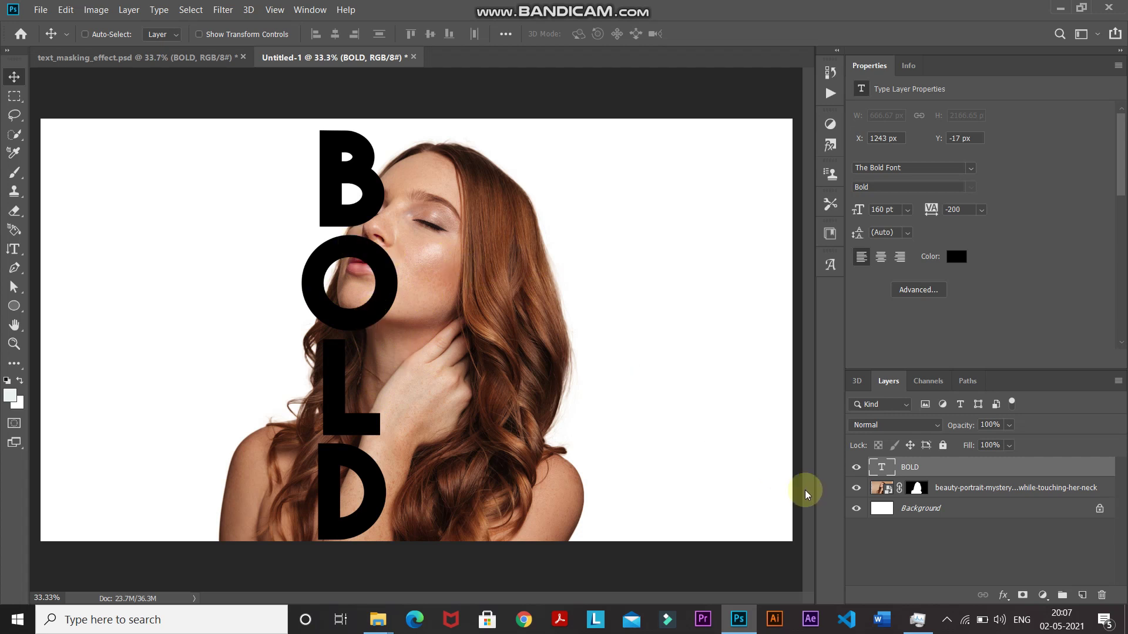
pyautogui.click(1003, 597)
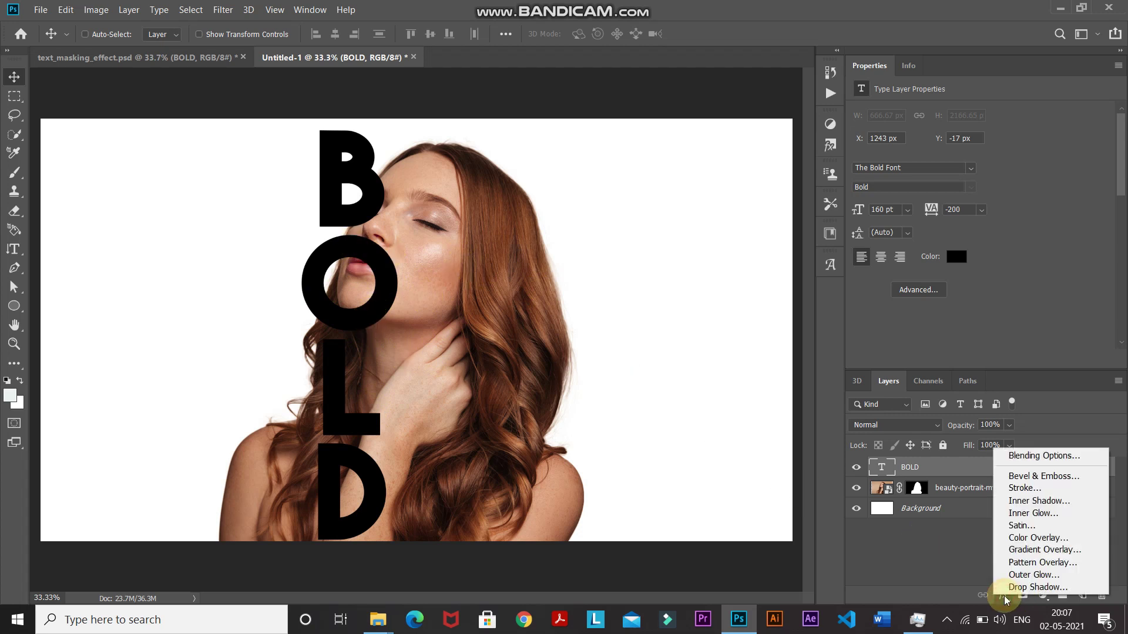
pyautogui.click(1016, 489)
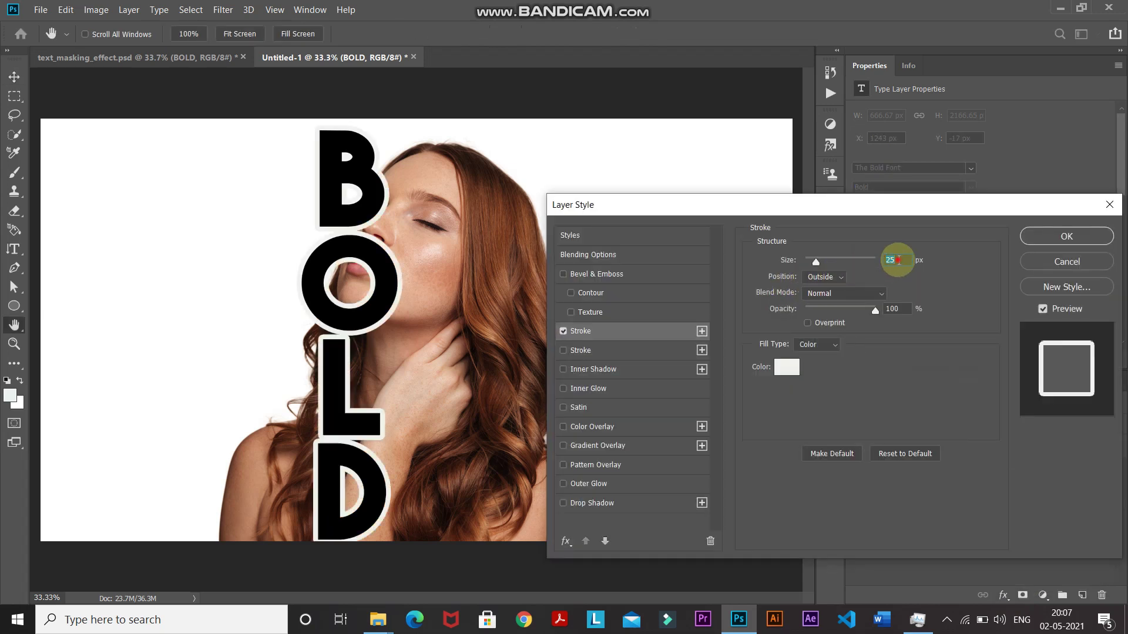
# - Apply a 25 px, 100% opacity outside stroke in white (ffffff) to the BOLD layer
pyautogui.click(898, 260)
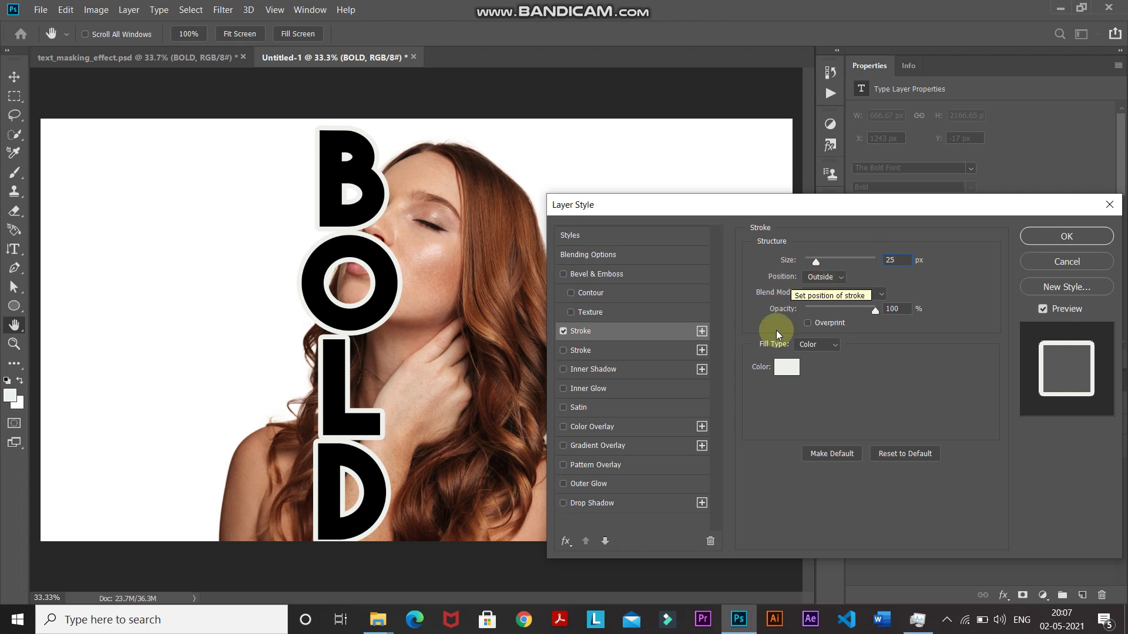
pyautogui.click(900, 309)
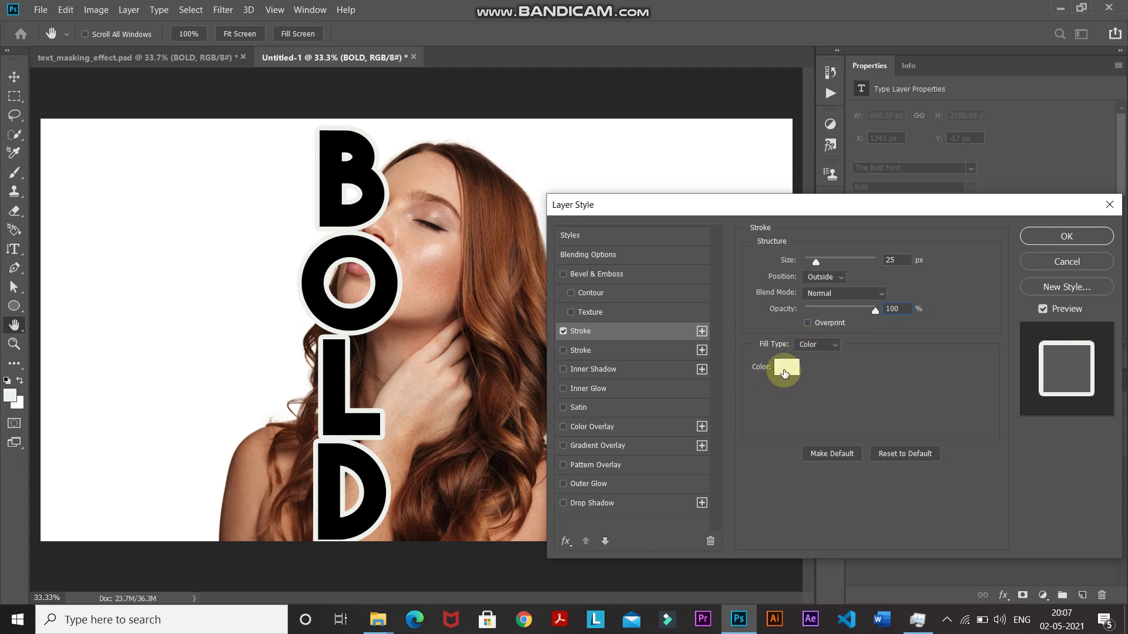
pyautogui.click(786, 368)
pyautogui.moveTo(558, 84)
pyautogui.mouseDown()
pyautogui.moveTo(536, 43)
pyautogui.moveTo(521, 51)
pyautogui.mouseUp()
pyautogui.click(847, 63)
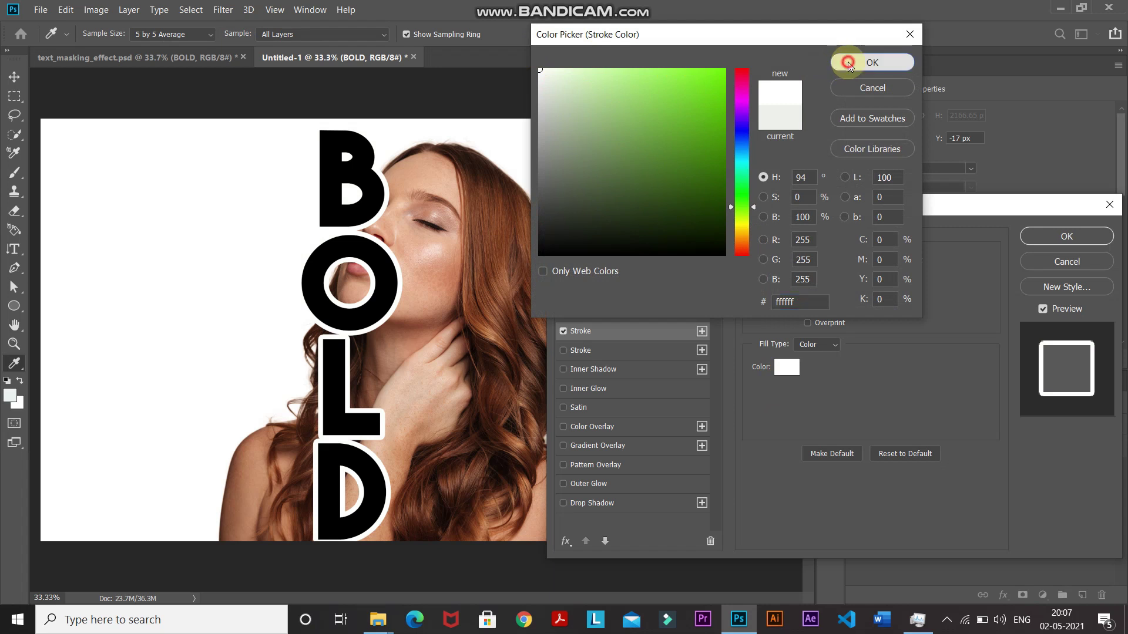
pyautogui.click(1042, 238)
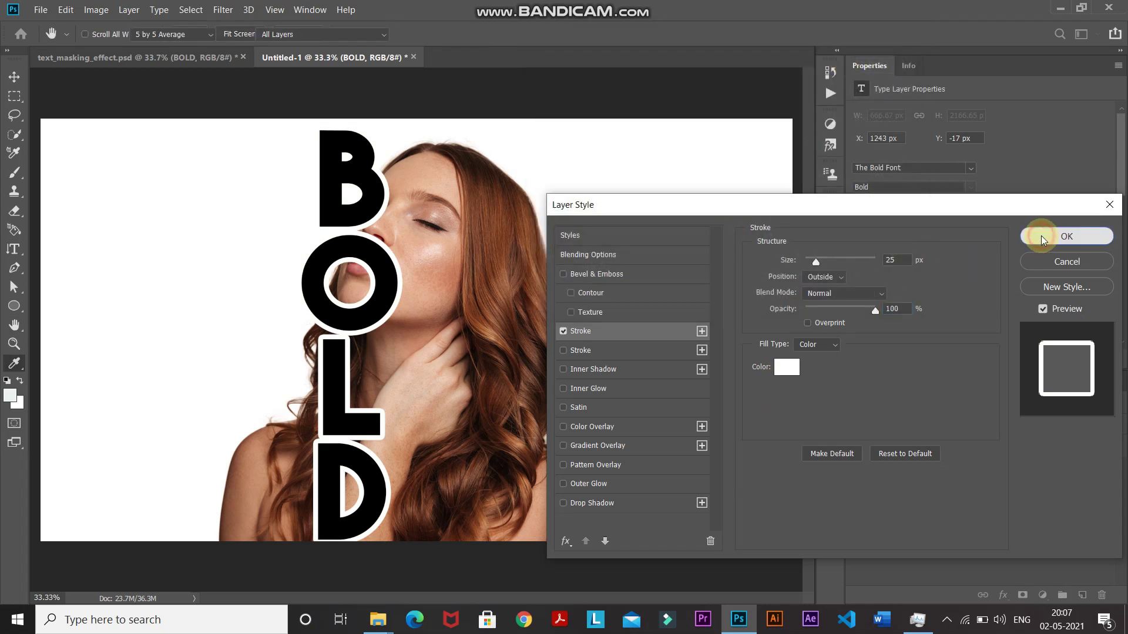
pyautogui.click(446, 438)
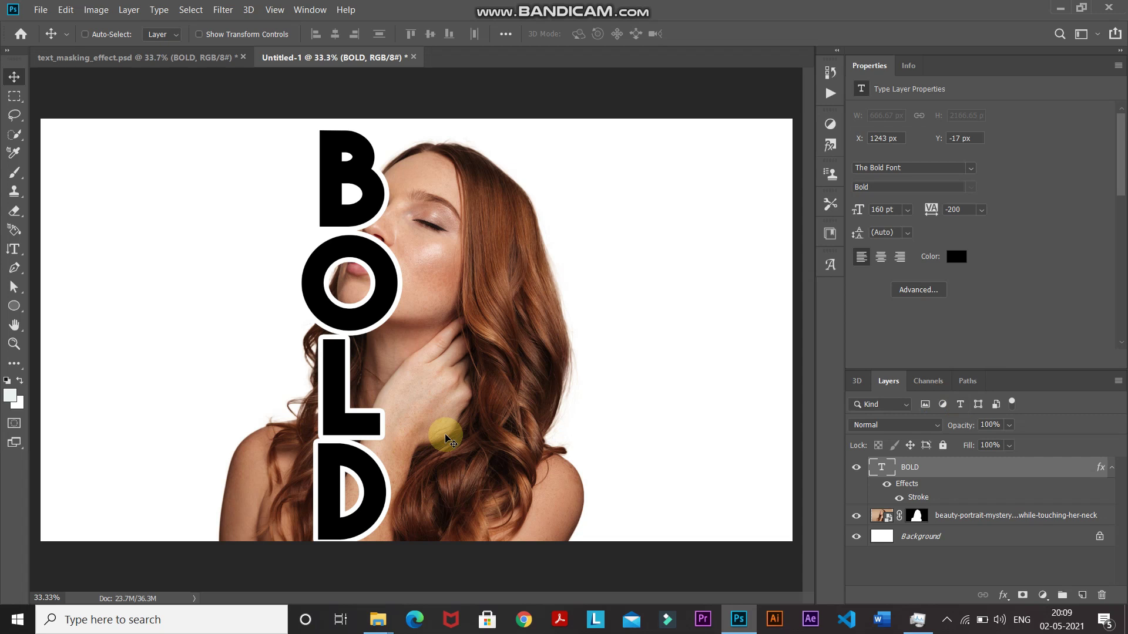
pyautogui.click(990, 517)
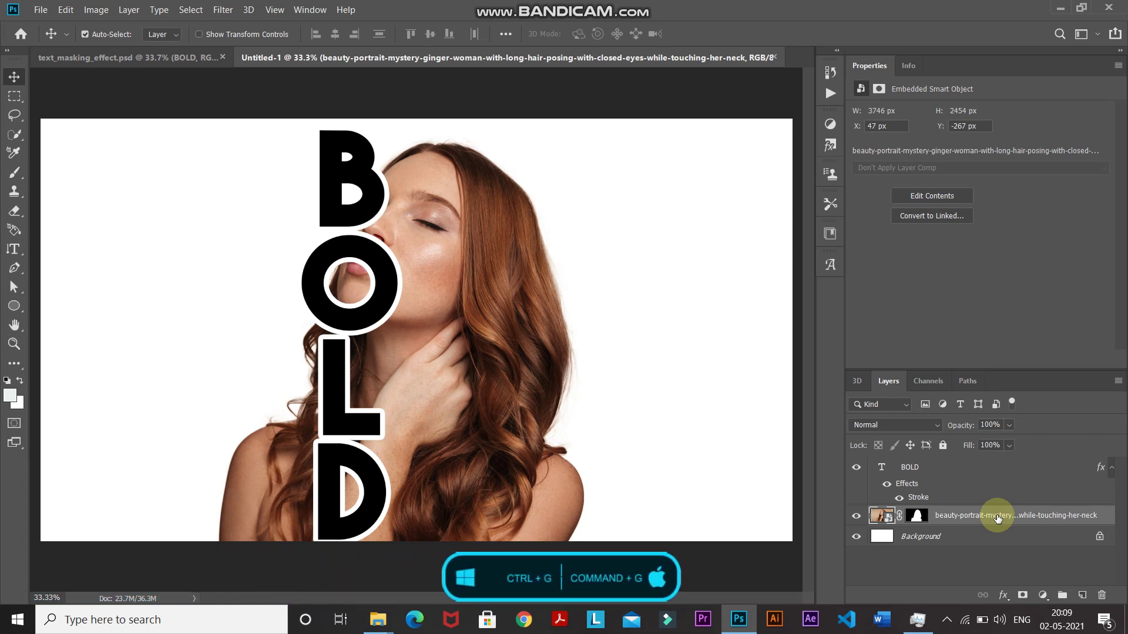
# - Group the portrait layer into Group 1 with Ctrl+G and add a blank mask to the group
pyautogui.hotkey('ctrl', 'g')
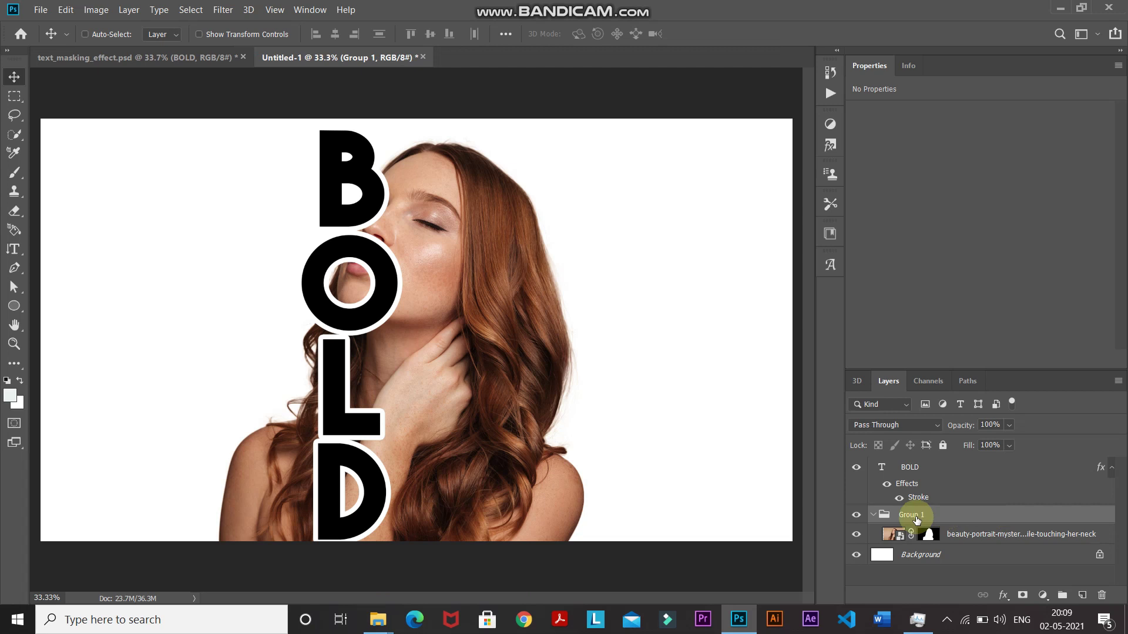
pyautogui.click(874, 517)
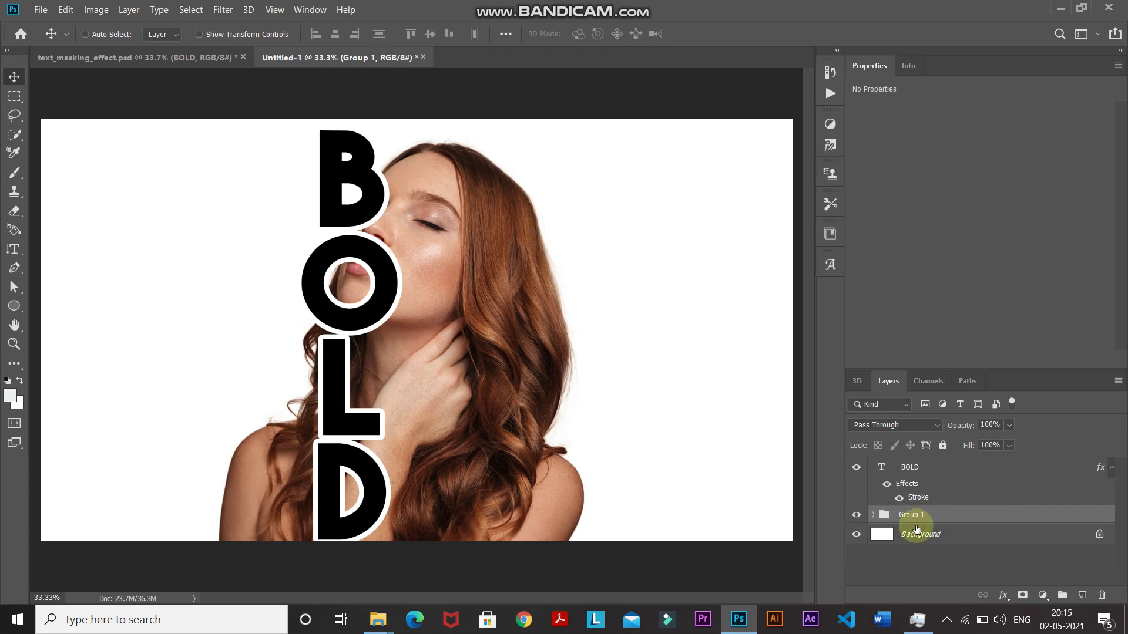
pyautogui.click(1021, 594)
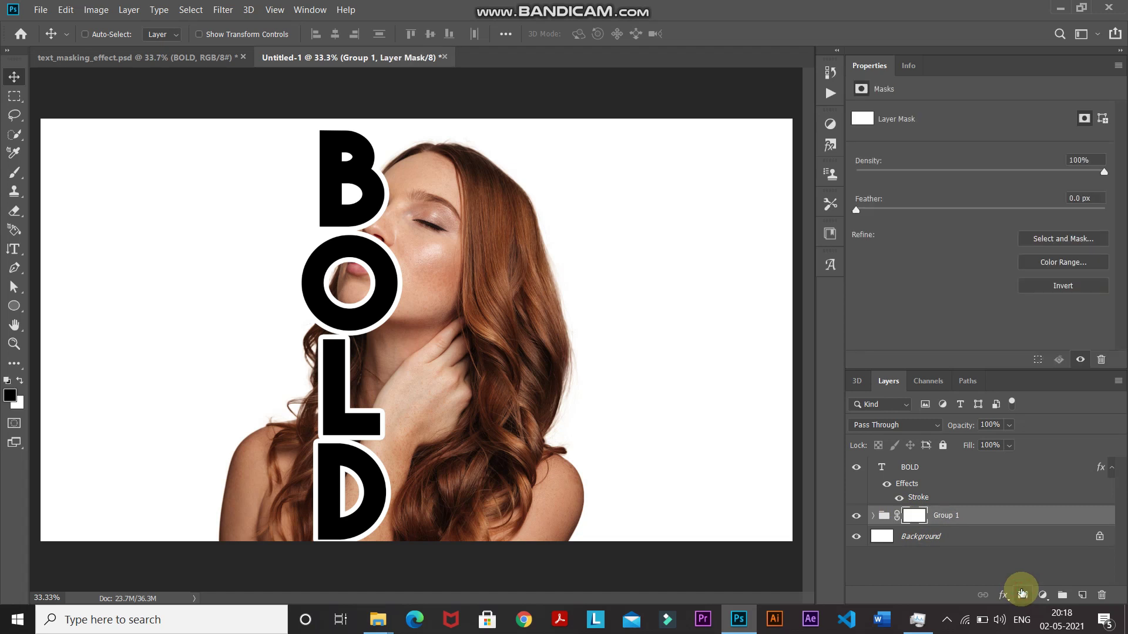
pyautogui.moveTo(918, 517); pyautogui.dragTo(866, 514)
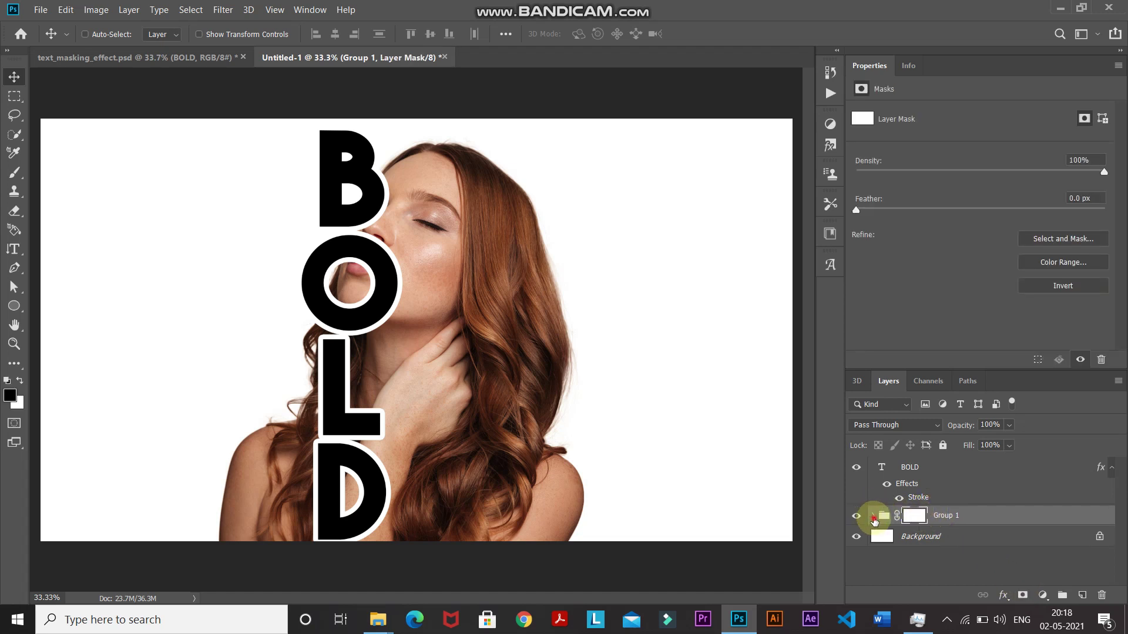
pyautogui.click(874, 516)
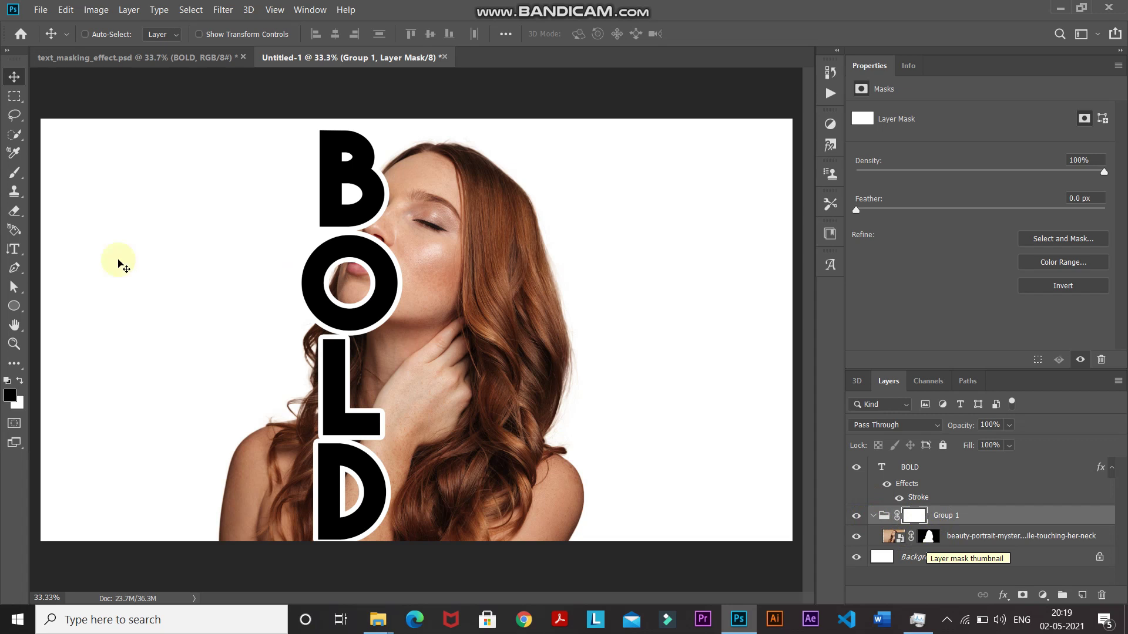
pyautogui.rightClick(19, 180)
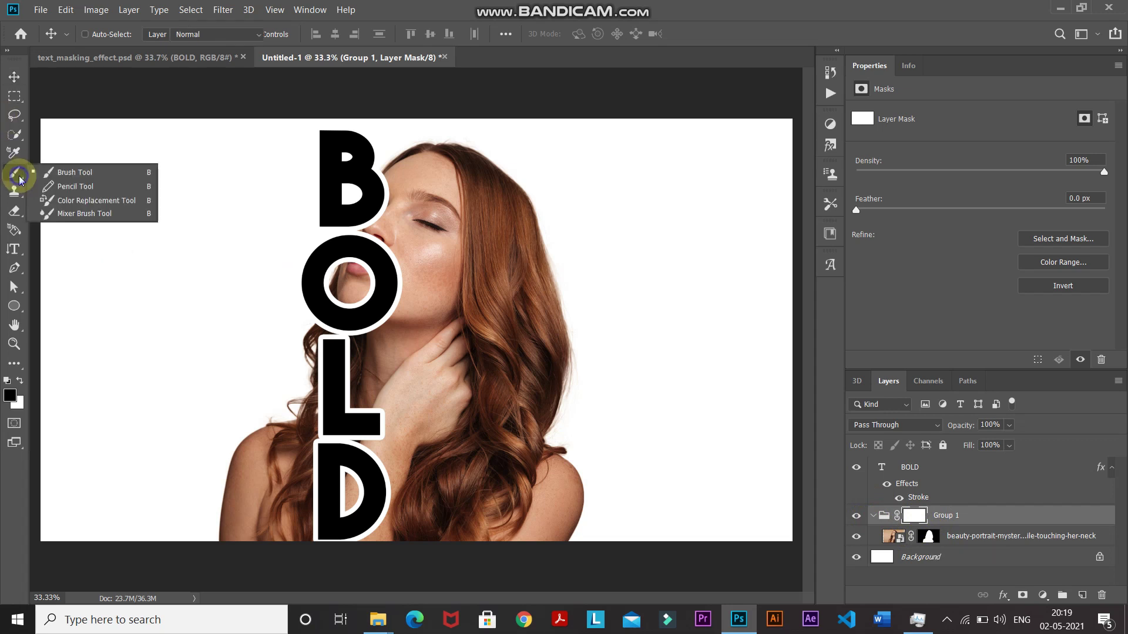
# - Choose a hard round brush with black as the foreground colour
pyautogui.click(55, 168)
pyautogui.click(92, 33)
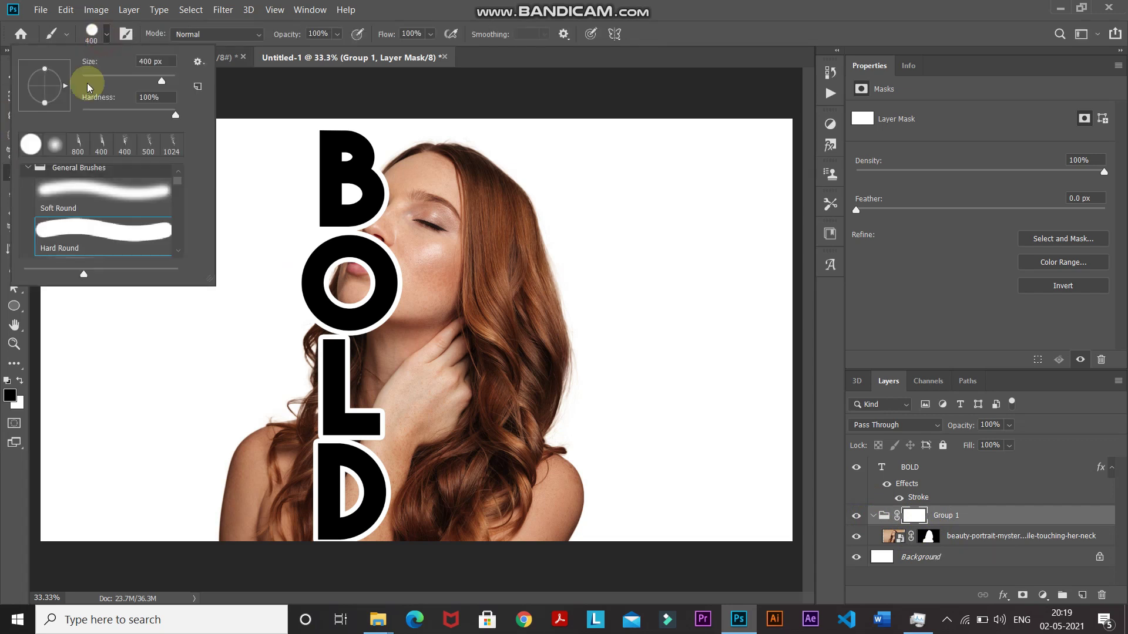
pyautogui.doubleClick(91, 237)
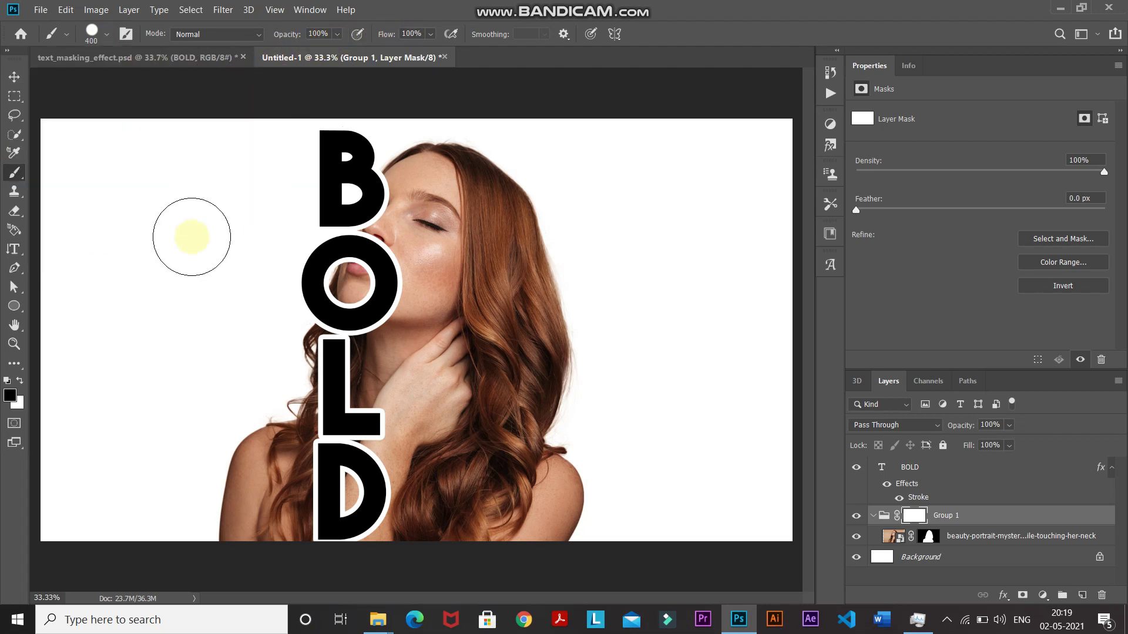
pyautogui.click(10, 396)
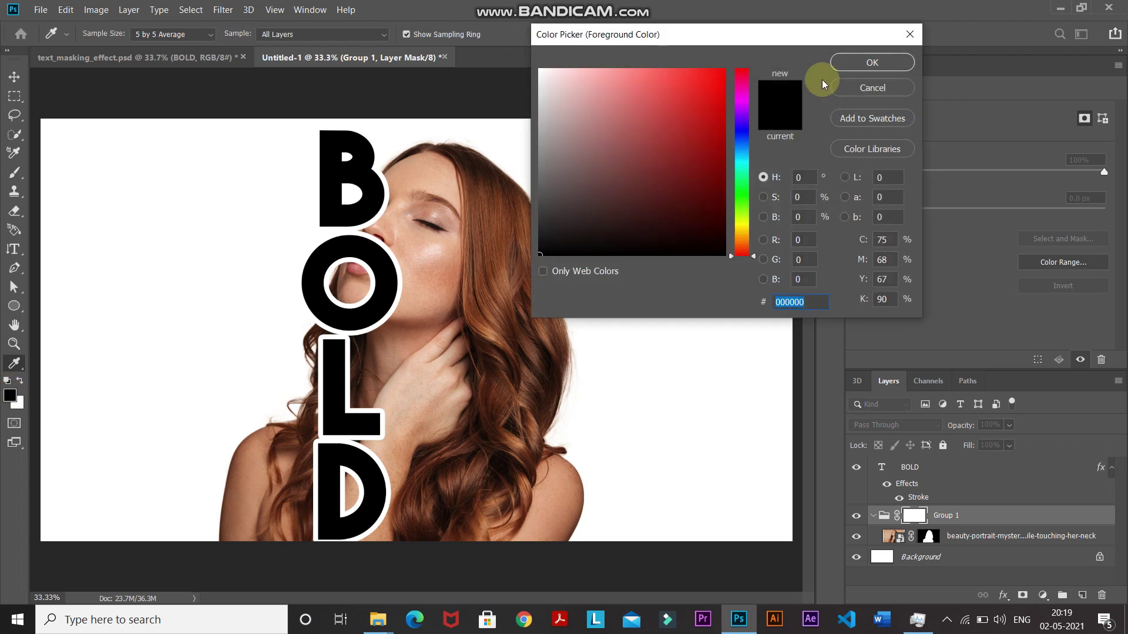
pyautogui.click(871, 64)
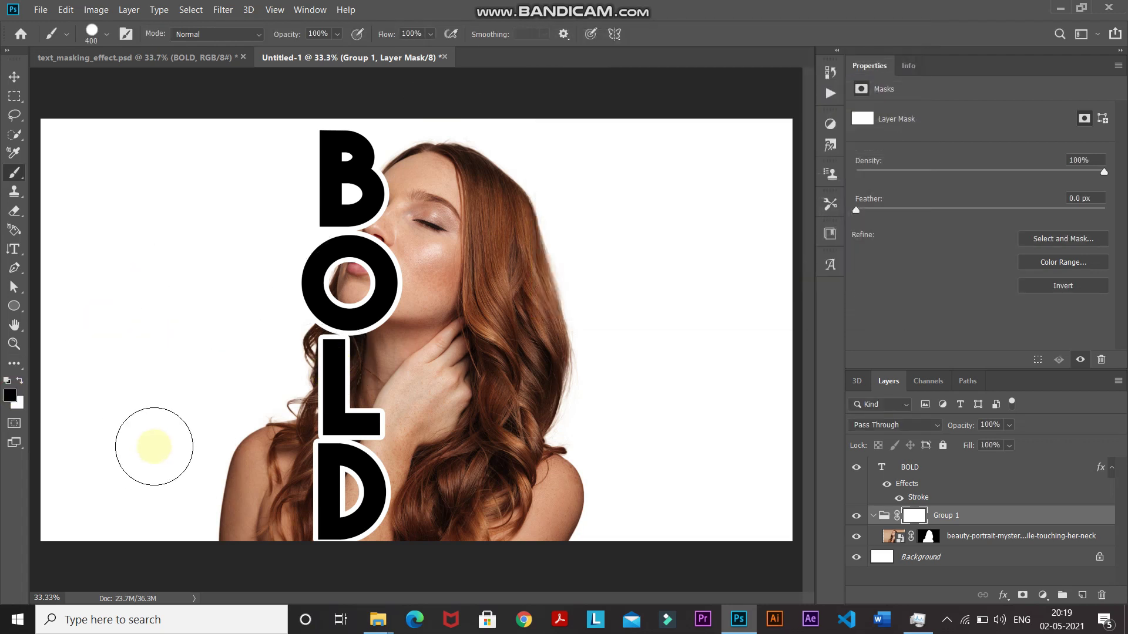
# - At 500 px, paint the mask over the hair and shoulder left of BOLD and the lips inside the O
pyautogui.press(']')
pyautogui.press(']')
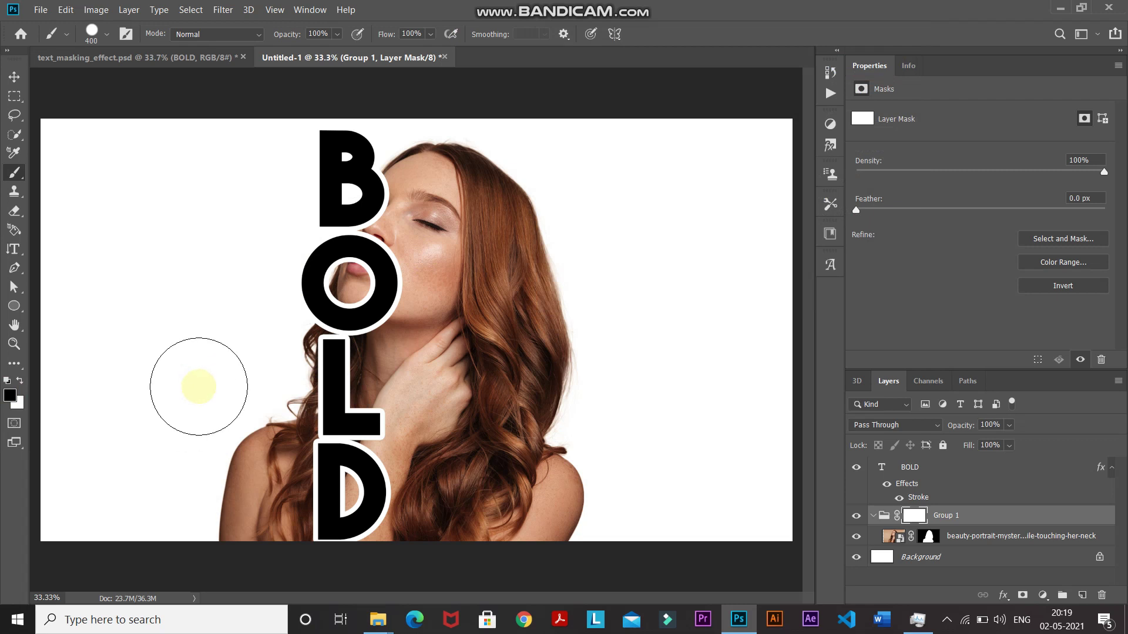
pyautogui.press('[')
pyautogui.moveTo(273, 327)
pyautogui.mouseDown()
pyautogui.moveTo(294, 344)
pyautogui.moveTo(282, 457)
pyautogui.moveTo(235, 490)
pyautogui.moveTo(289, 529)
pyautogui.mouseUp()
pyautogui.moveTo(309, 274); pyautogui.dragTo(365, 309)
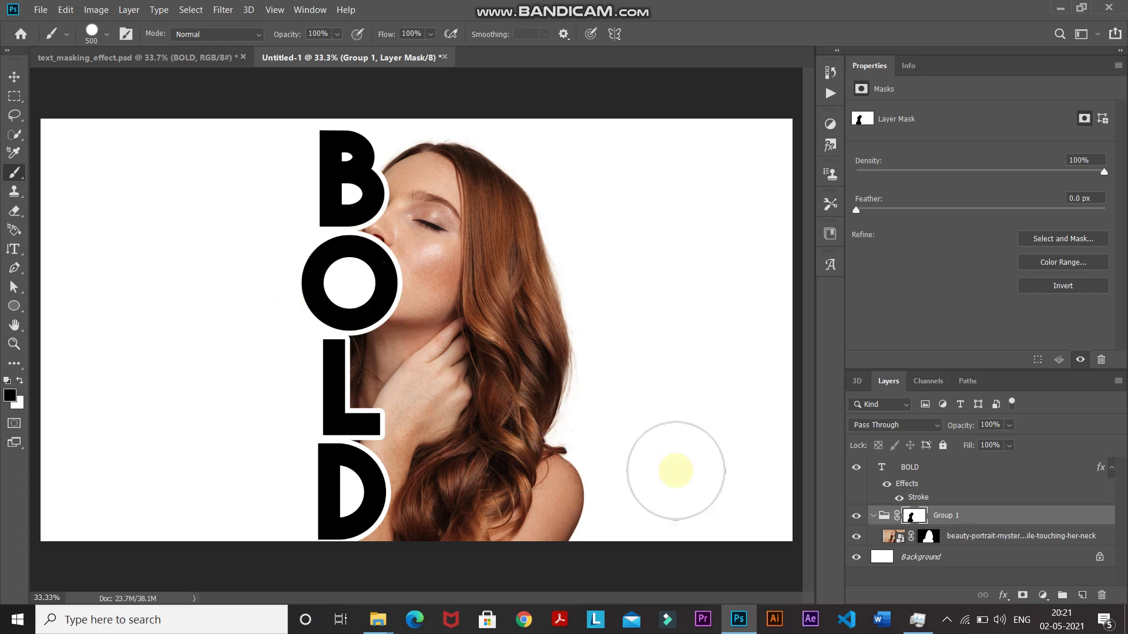
# - Duplicate the portrait photo layer and move the copy above the BOLD text
pyautogui.click(978, 544)
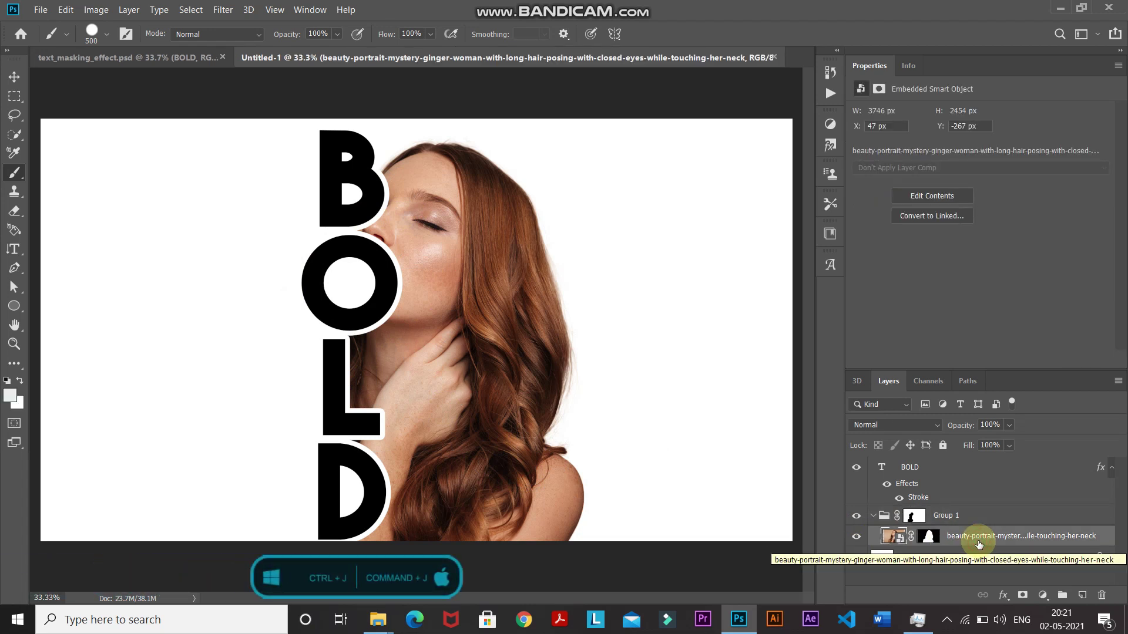
pyautogui.hotkey('ctrl', 'j')
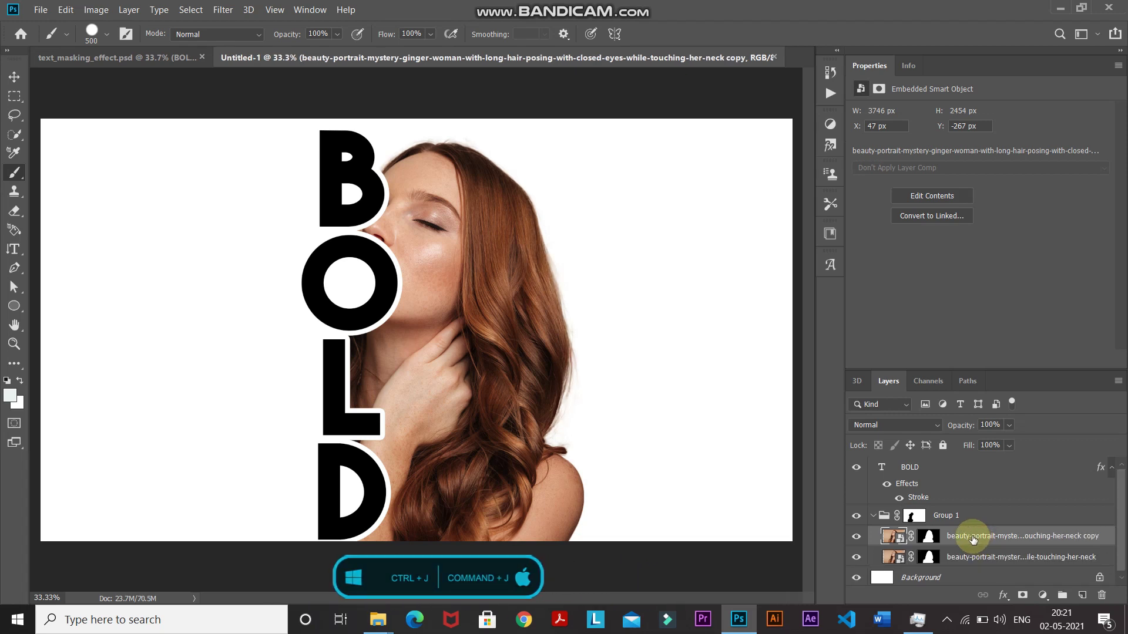
pyautogui.moveTo(972, 537); pyautogui.dragTo(878, 475)
# - Disable the portrait copy's layer mask and clip the copy to the BOLD text
pyautogui.click(907, 475)
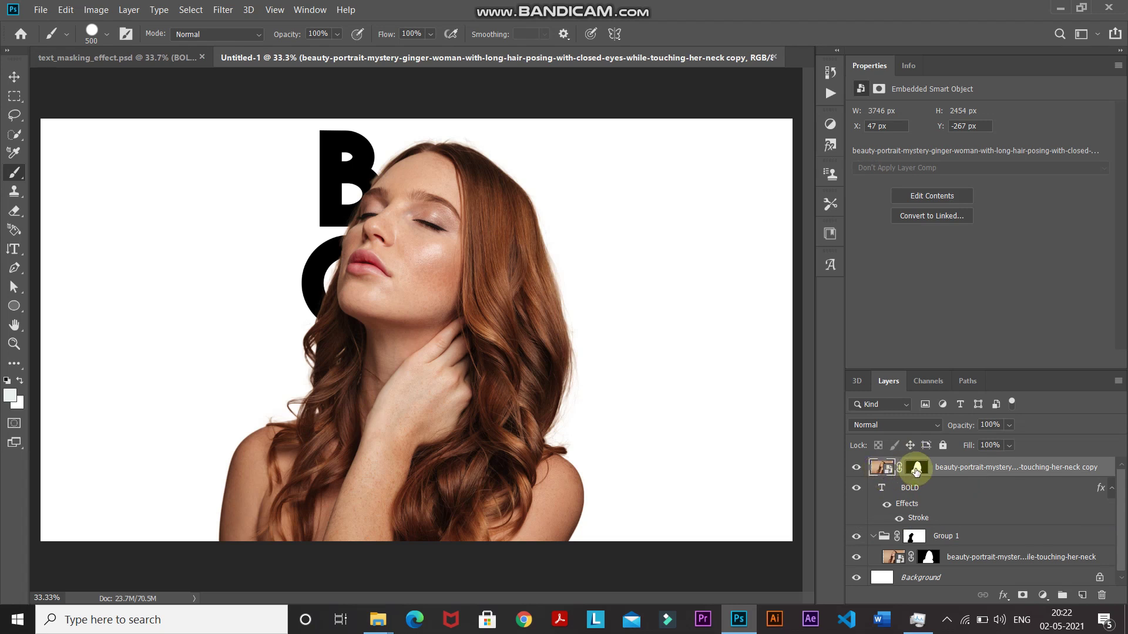
pyautogui.rightClick(915, 470)
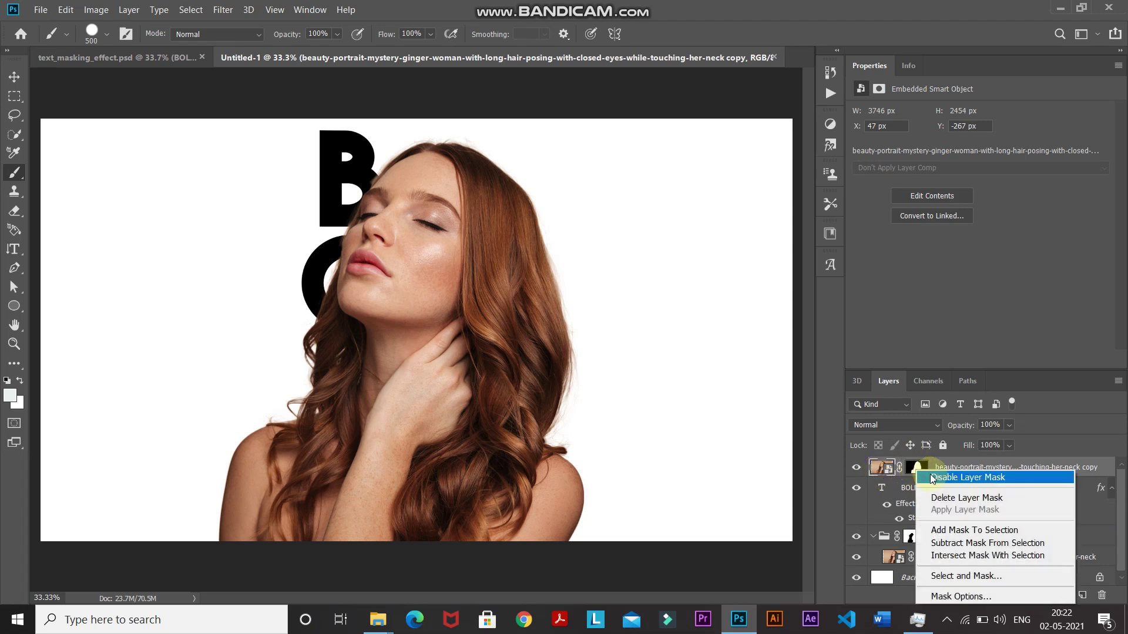
pyautogui.click(933, 478)
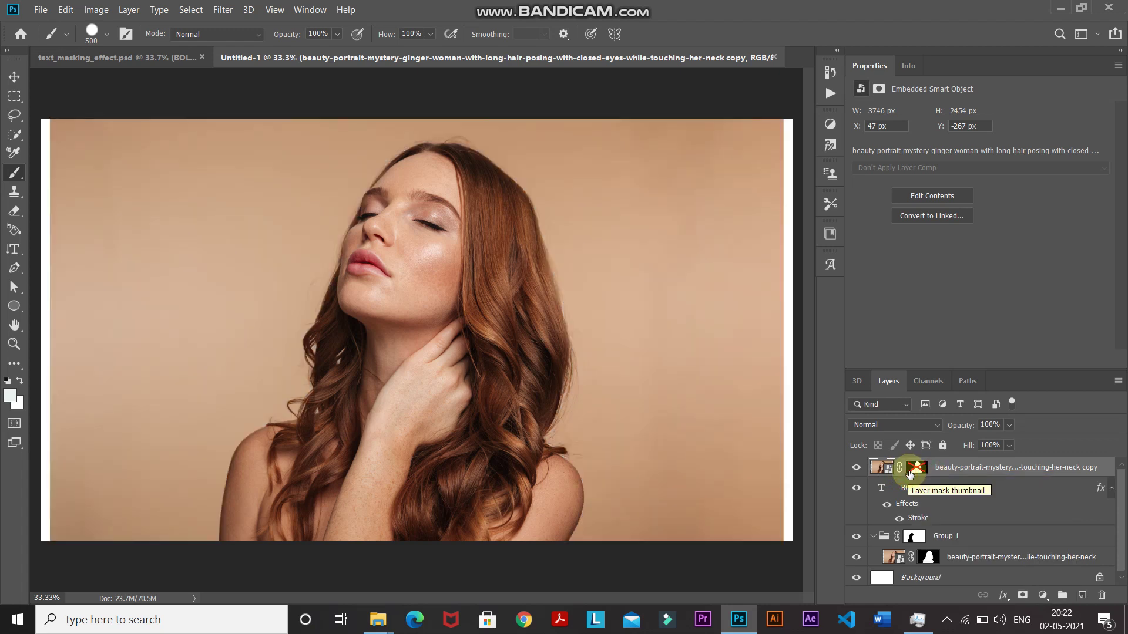
pyautogui.rightClick(1005, 470)
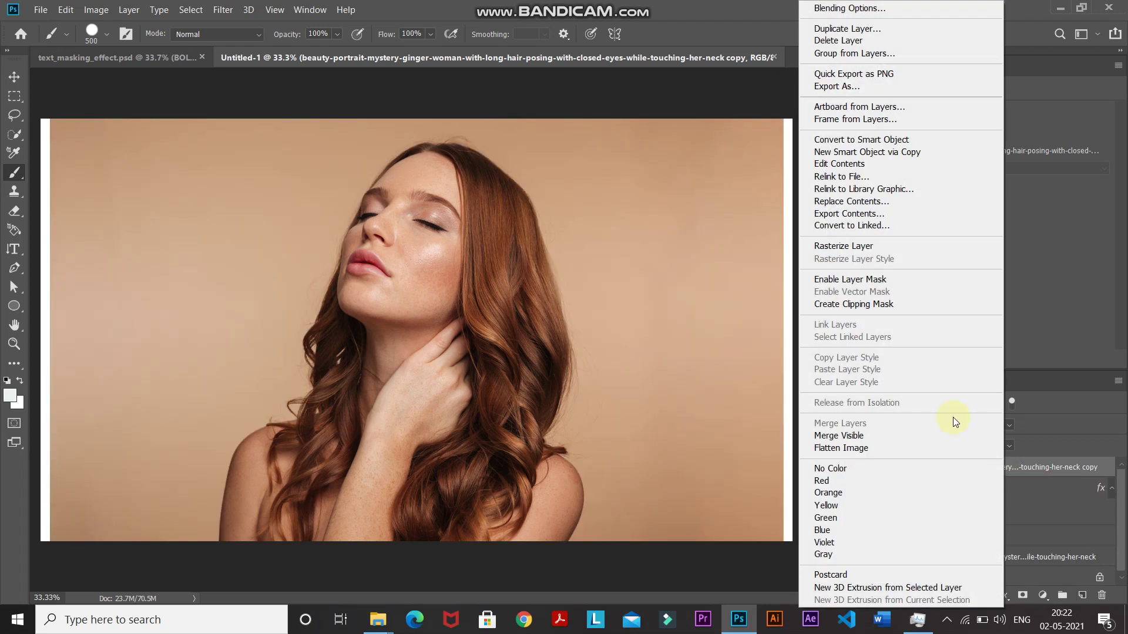
pyautogui.click(841, 306)
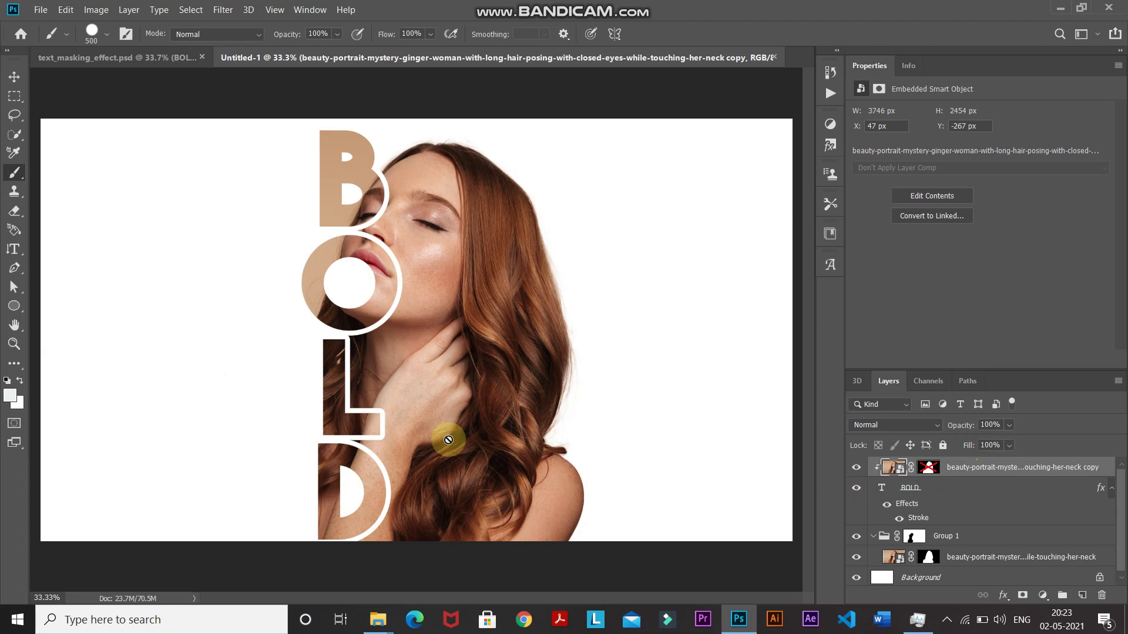
# - Add a pale mint (#c0e5dd) Solid Color fill layer just above the Background layer
pyautogui.click(953, 580)
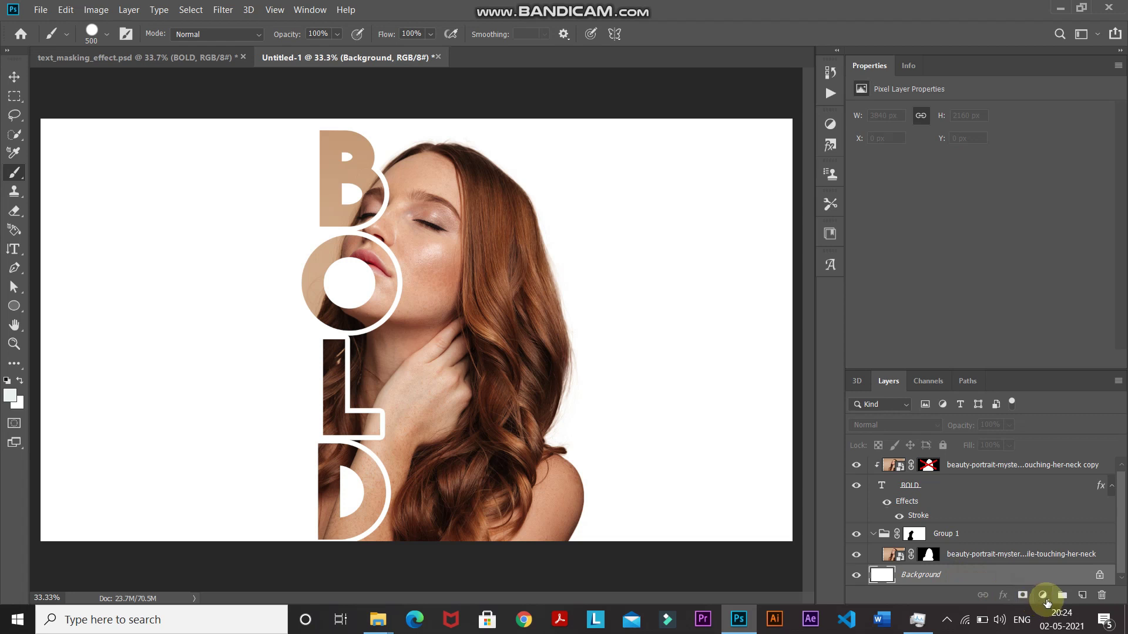
pyautogui.click(1044, 597)
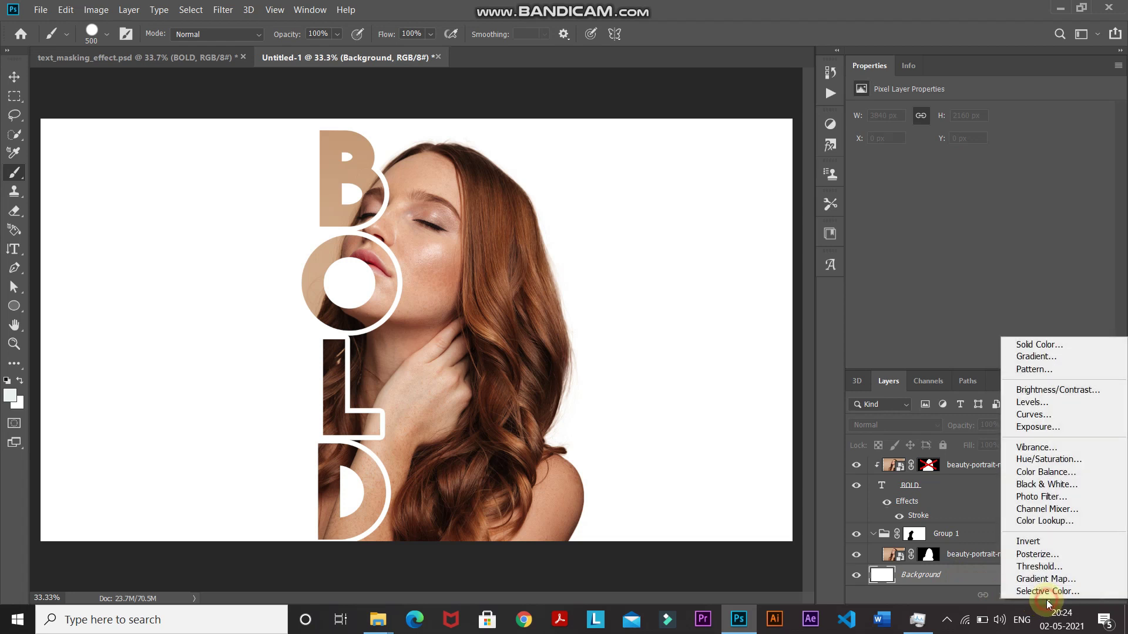
pyautogui.click(1018, 349)
pyautogui.click(556, 87)
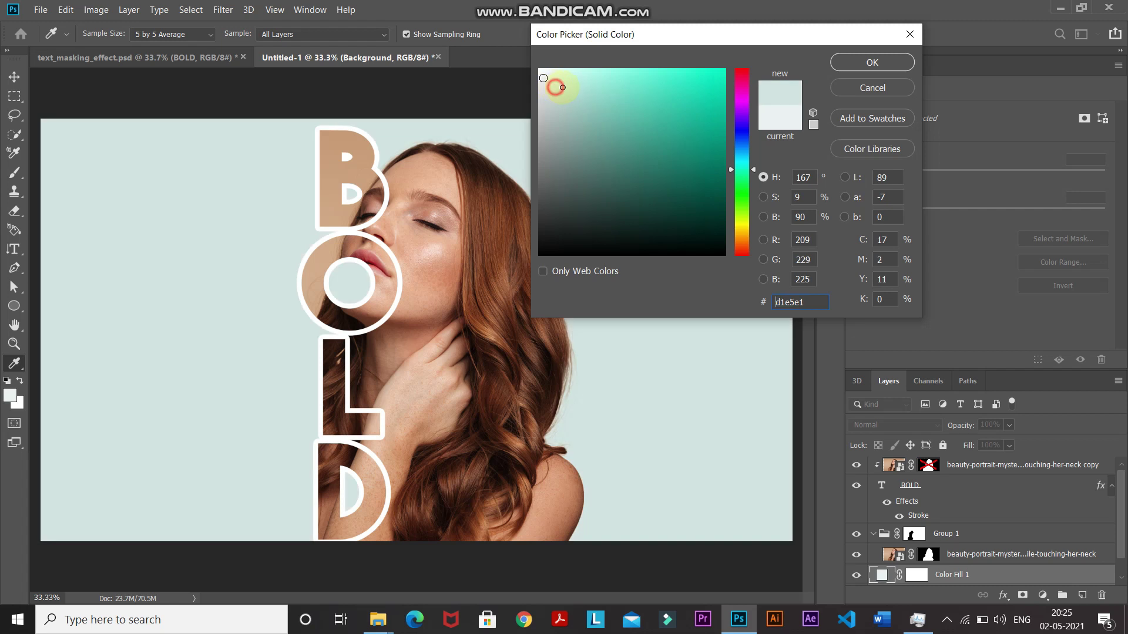
pyautogui.click(863, 71)
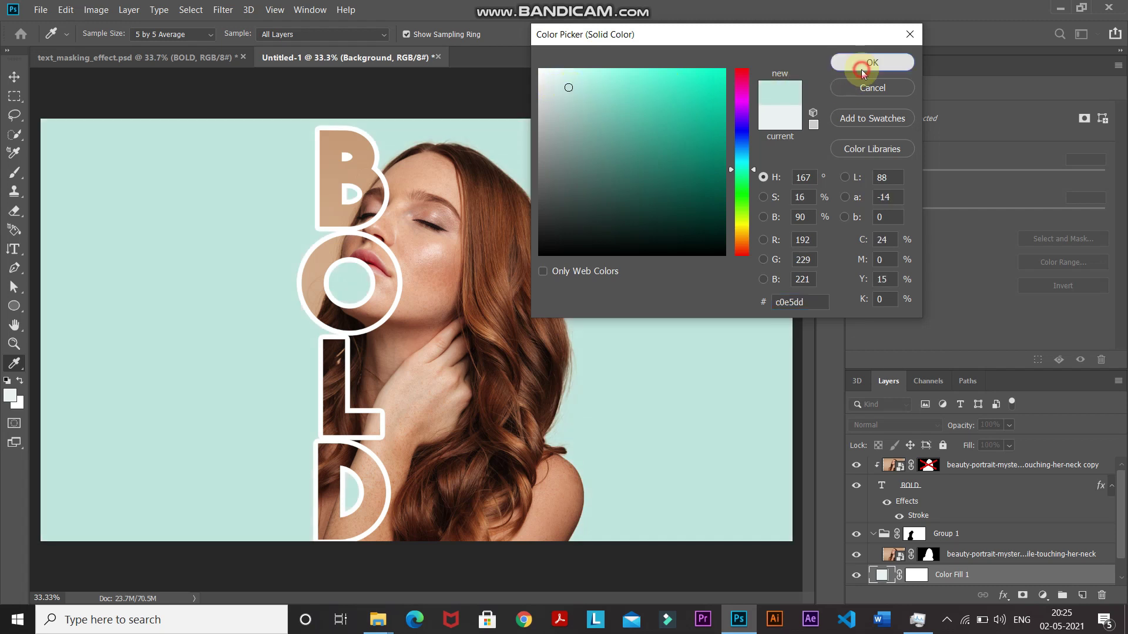
pyautogui.press('b')
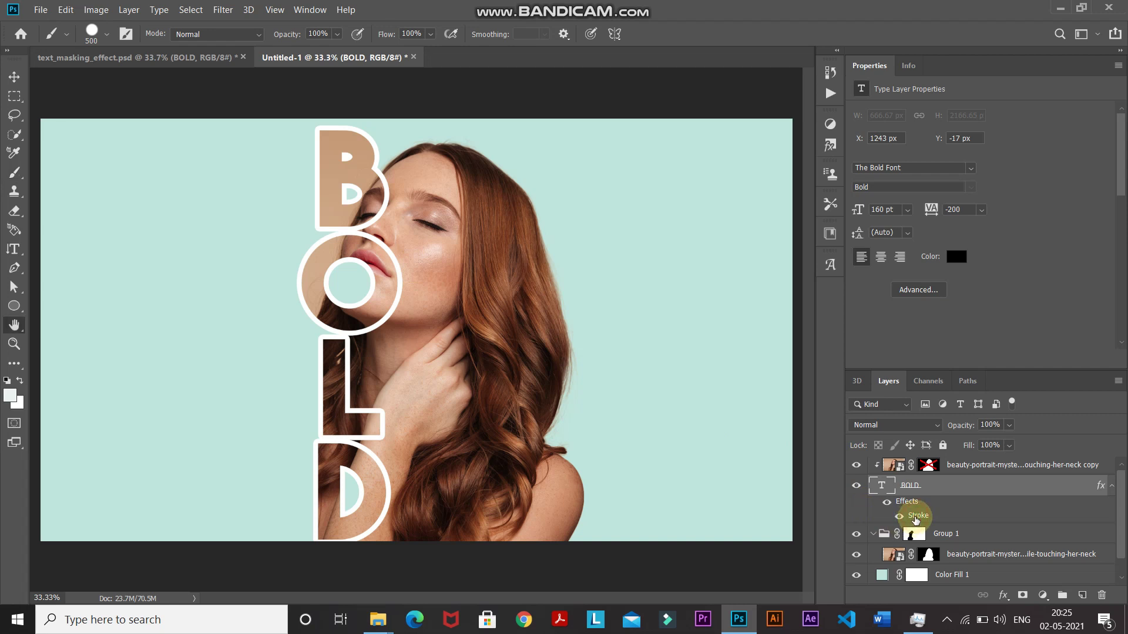
pyautogui.doubleClick(916, 517)
# - Recolour the BOLD stroke by sampling the mint background colour
pyautogui.click(787, 370)
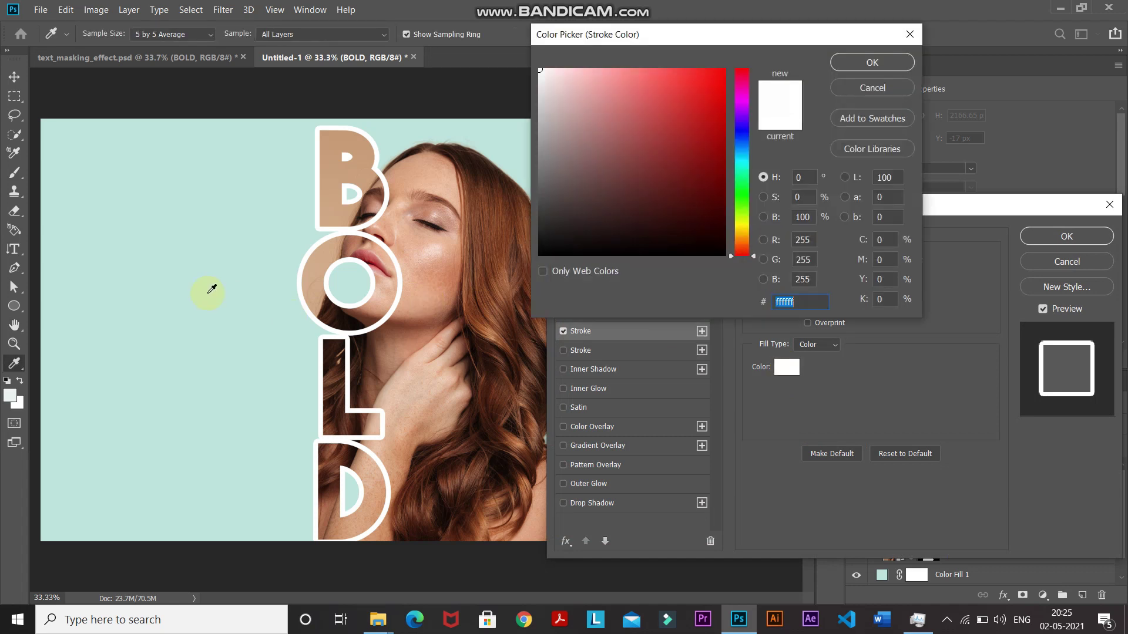
pyautogui.click(192, 290)
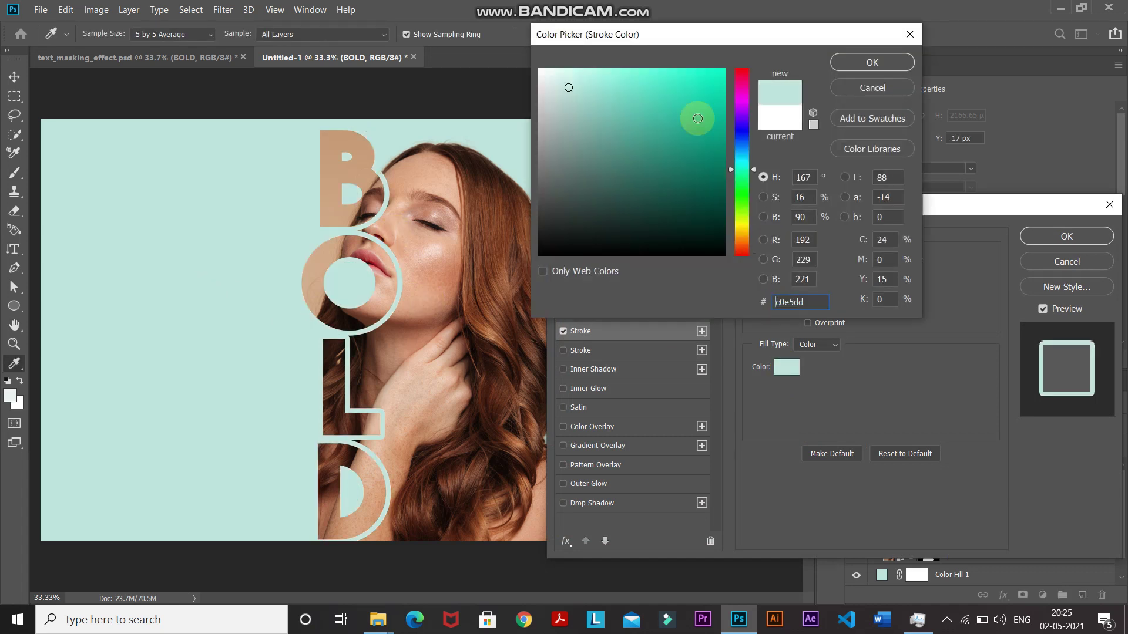
pyautogui.click(869, 62)
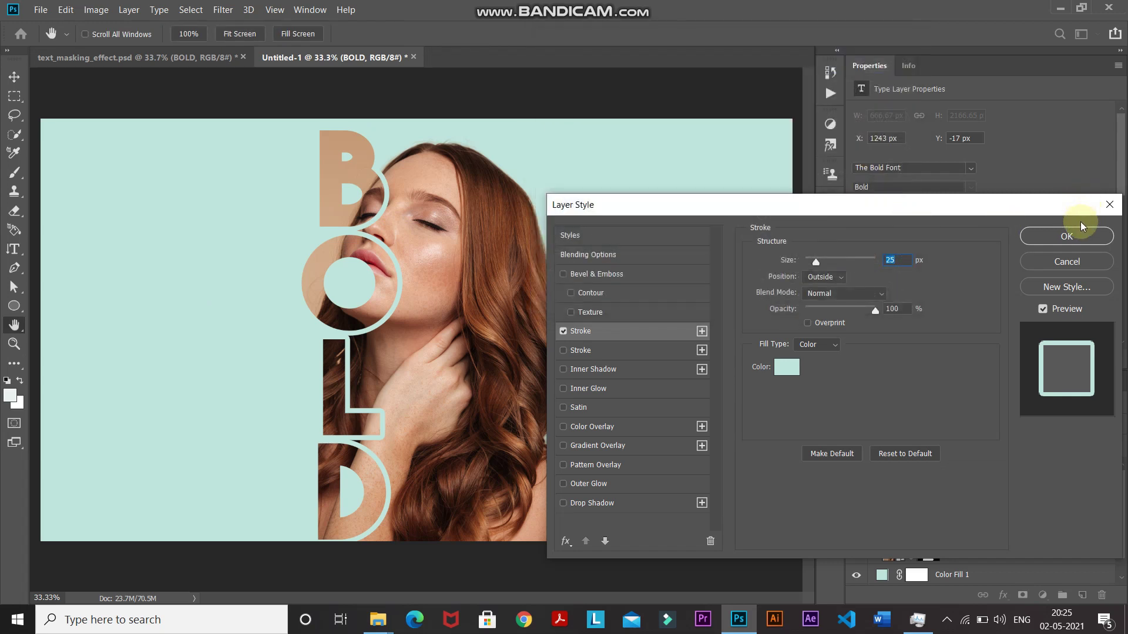
pyautogui.click(1077, 238)
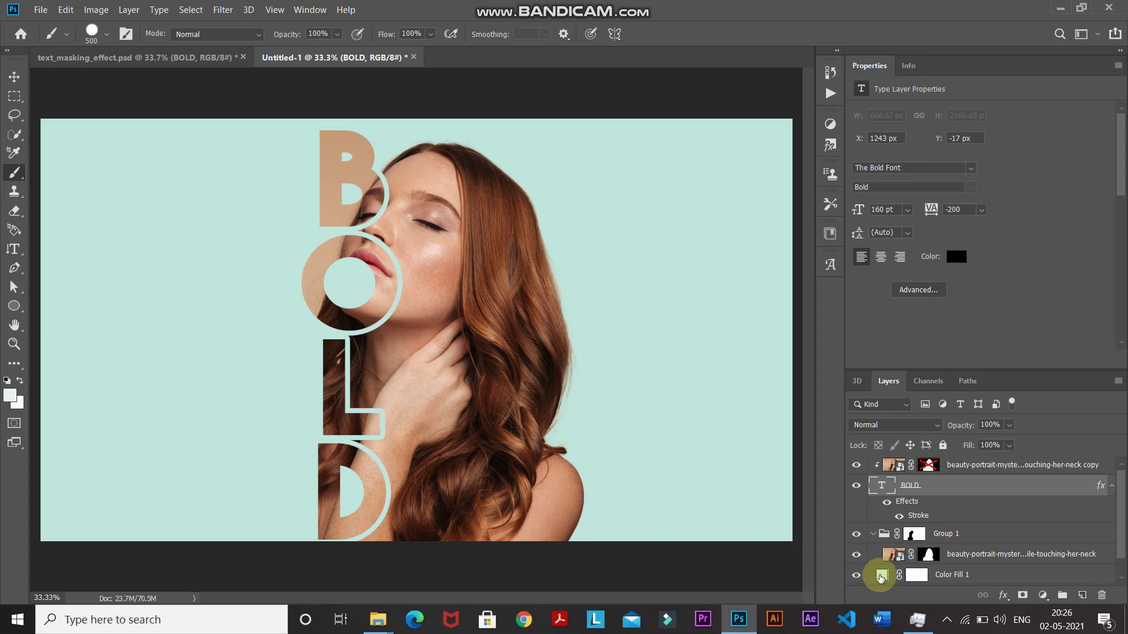
# - Preview a lavender background fill, then cancel to keep the mint c0e5dd
pyautogui.doubleClick(880, 577)
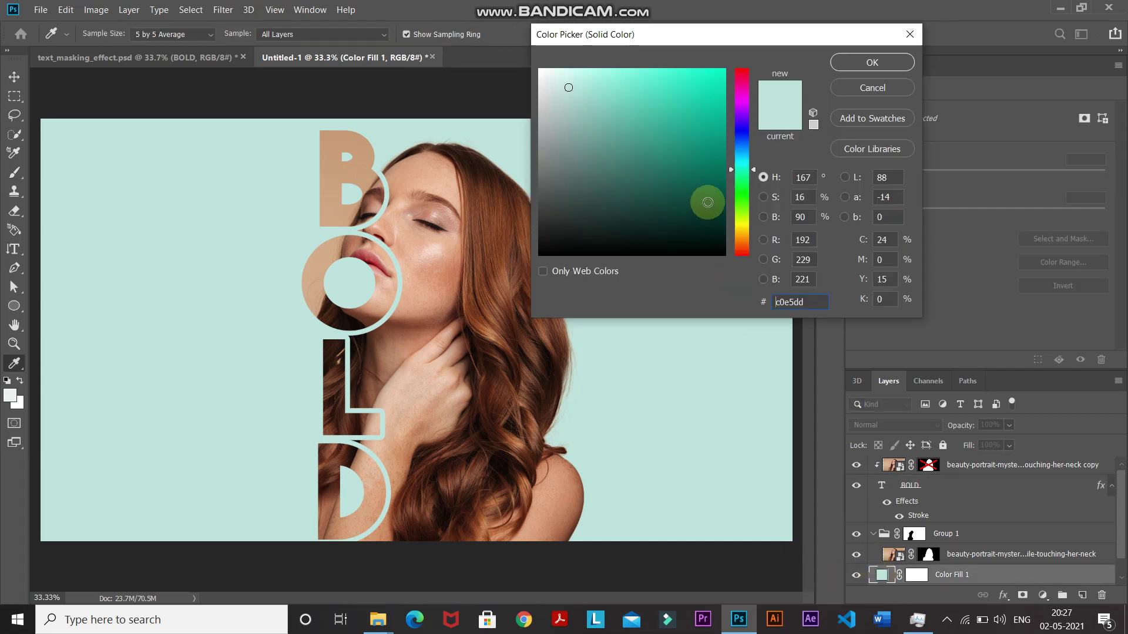
pyautogui.moveTo(728, 170); pyautogui.dragTo(733, 126)
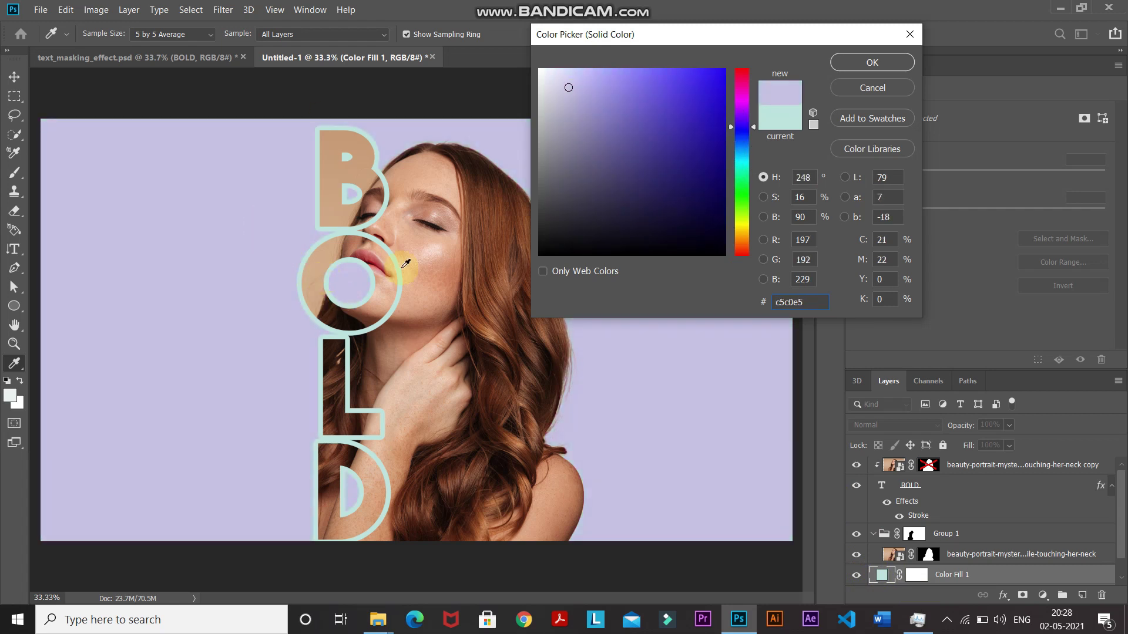
pyautogui.click(867, 88)
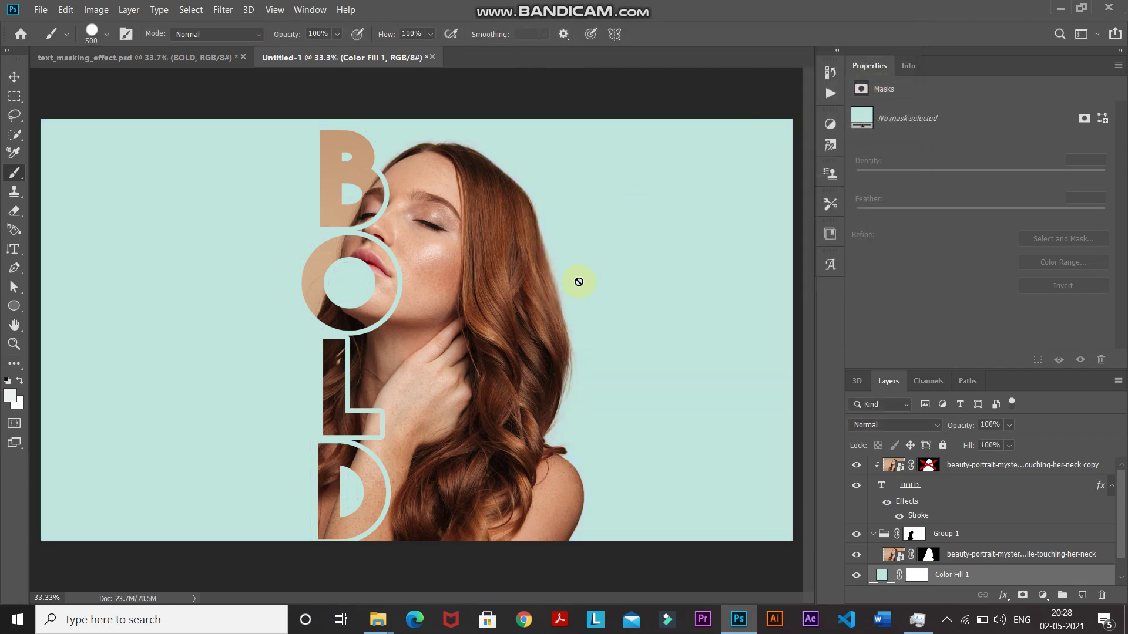